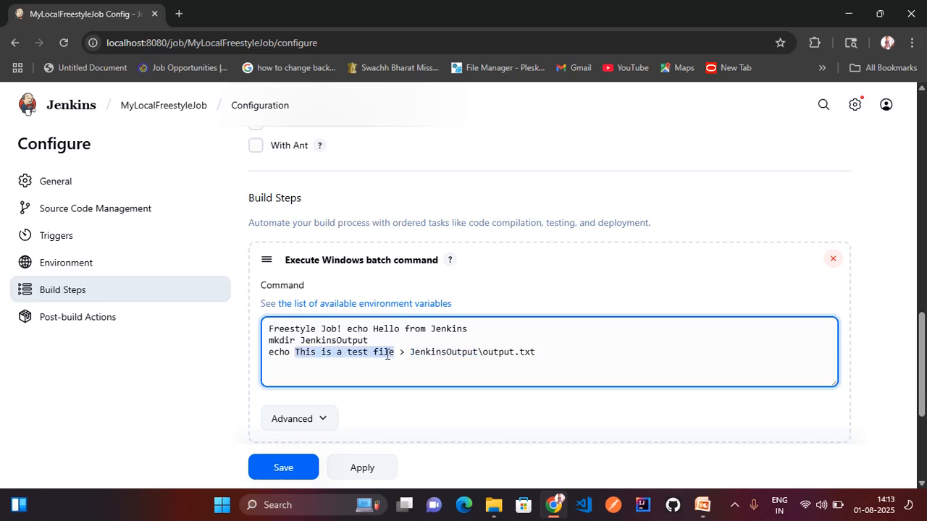
# Add an Archive the artifacts post-build action to the job configuration
pyautogui.doubleClick(495, 352)
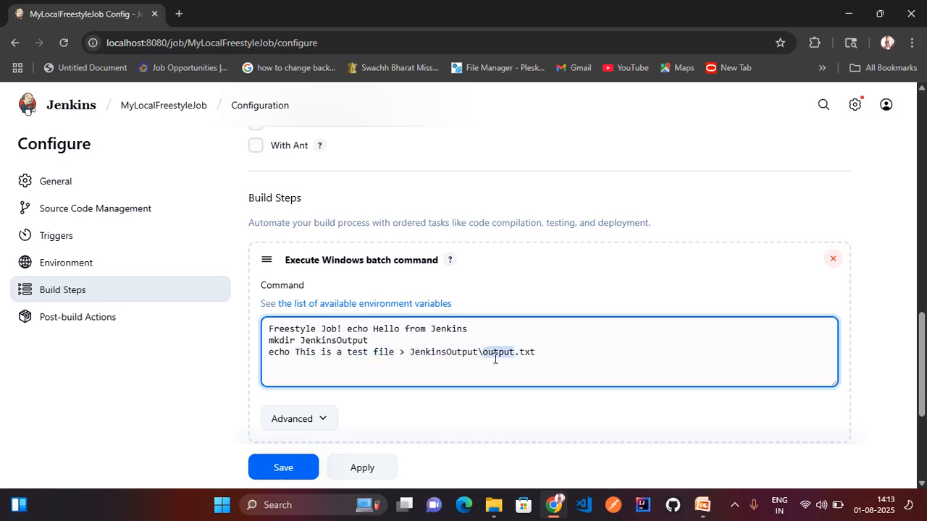
pyautogui.scroll(-4, 434, 375)
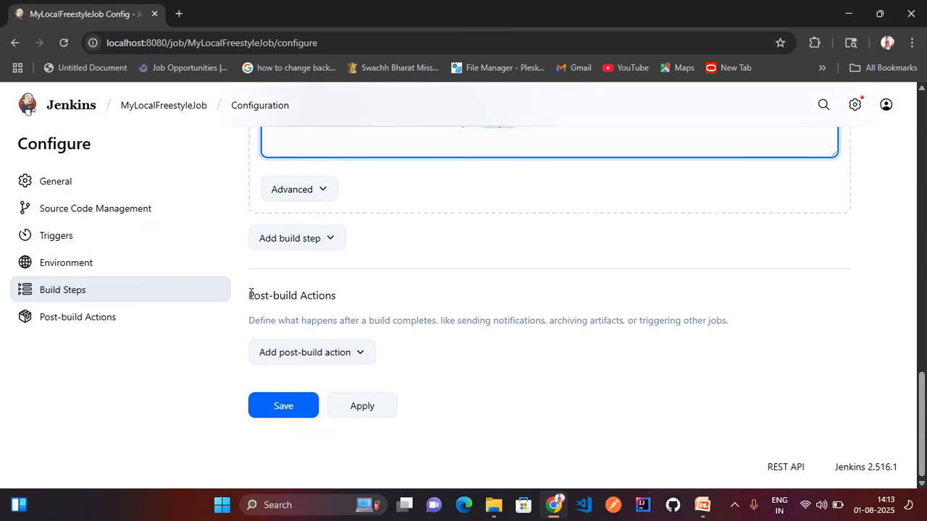
pyautogui.click(359, 354)
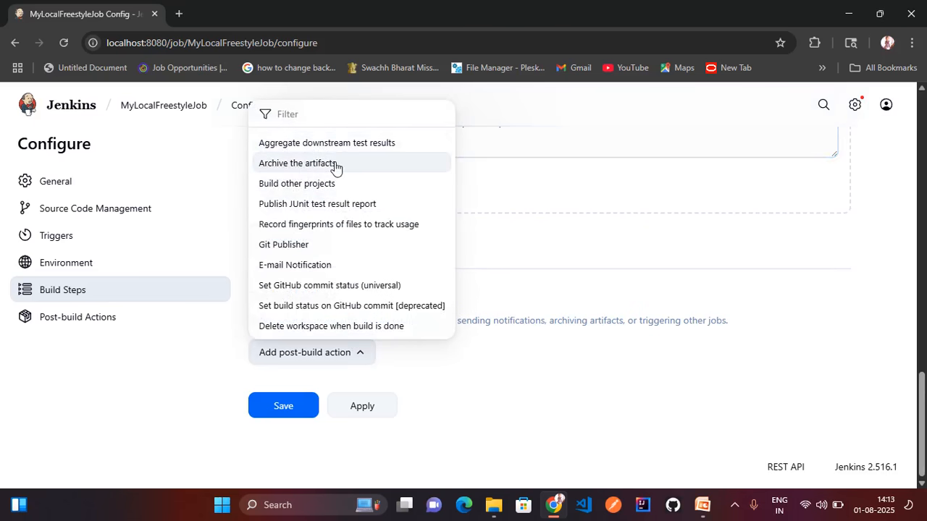
pyautogui.click(335, 166)
# Set the files to archive to JenkinsOutput\*.txt, reusing the output path copied from the batch command
pyautogui.click(386, 378)
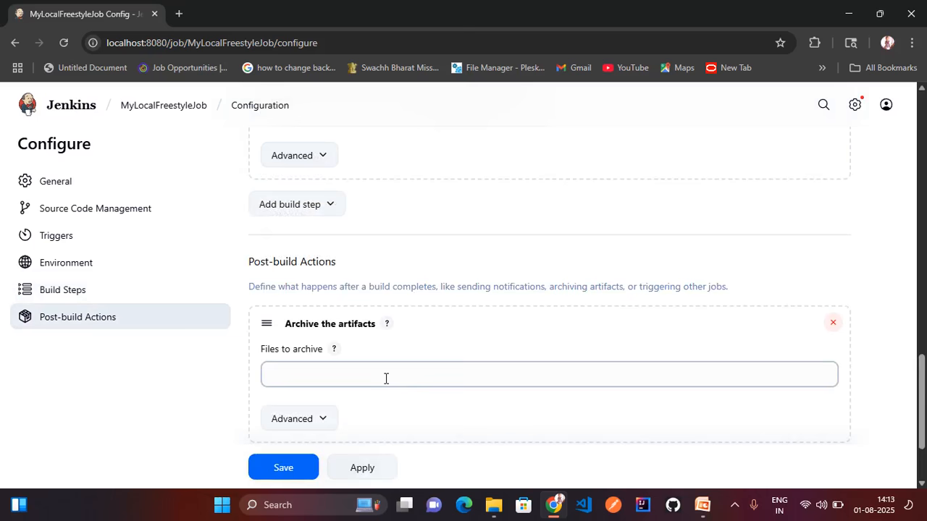
pyautogui.scroll(3, 469, 275)
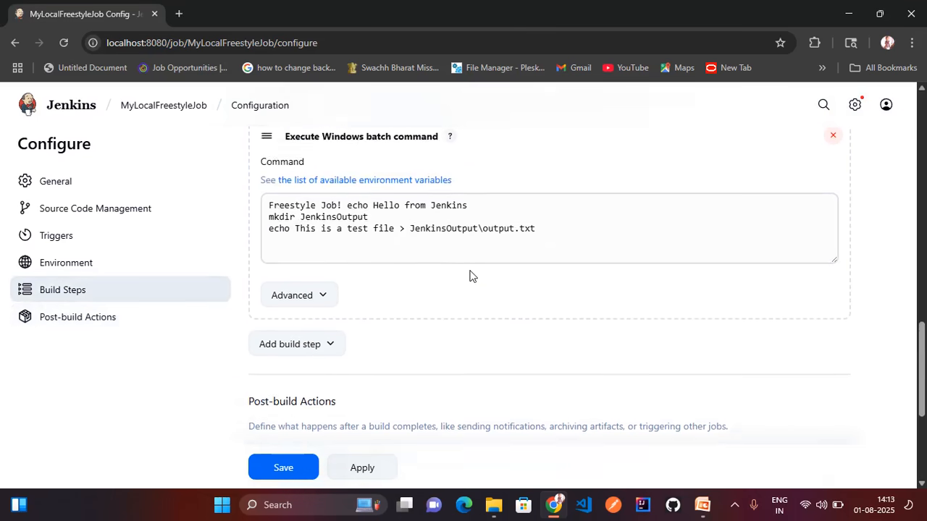
pyautogui.moveTo(410, 259); pyautogui.dragTo(536, 259)
pyautogui.hotkey('ctrl', 'c')
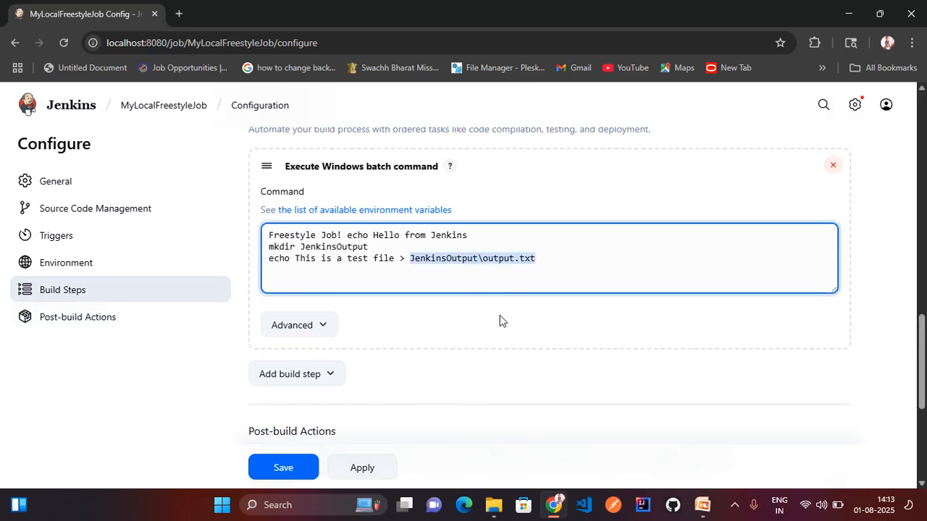
pyautogui.scroll(-3, 499, 321)
pyautogui.click(391, 304)
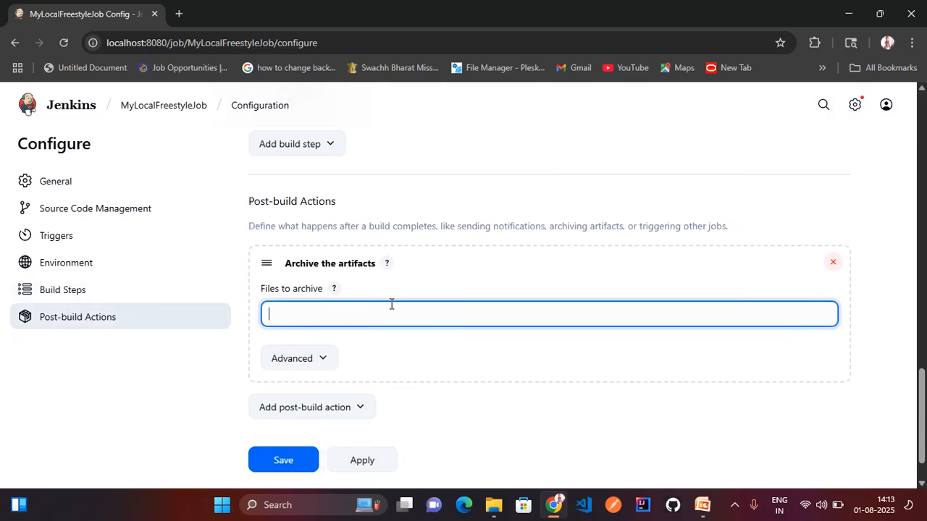
pyautogui.hotkey('ctrl', 'v')
pyautogui.press('BackSpace')
pyautogui.press('BackSpace')
pyautogui.press('BackSpace')
pyautogui.press('BackSpace')
pyautogui.press('BackSpace')
pyautogui.press('BackSpace')
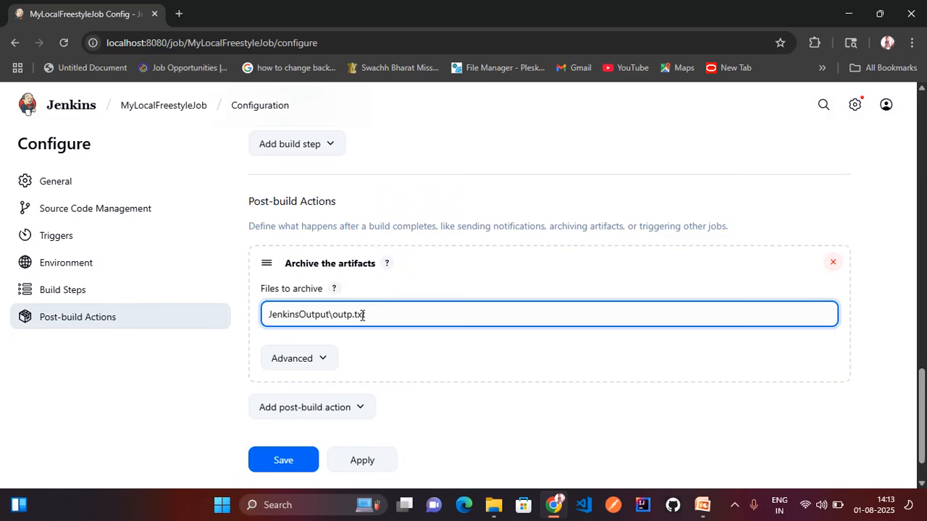
pyautogui.write('*')
pyautogui.click(452, 278)
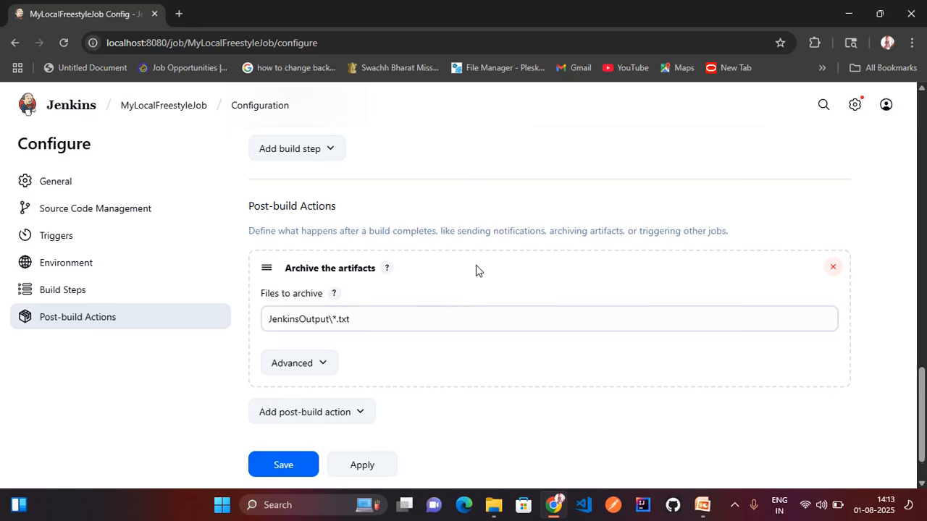
# Save the job configuration and run a build of MyLocalFreestyleJob, refreshing its status page
pyautogui.scroll(4, 476, 270)
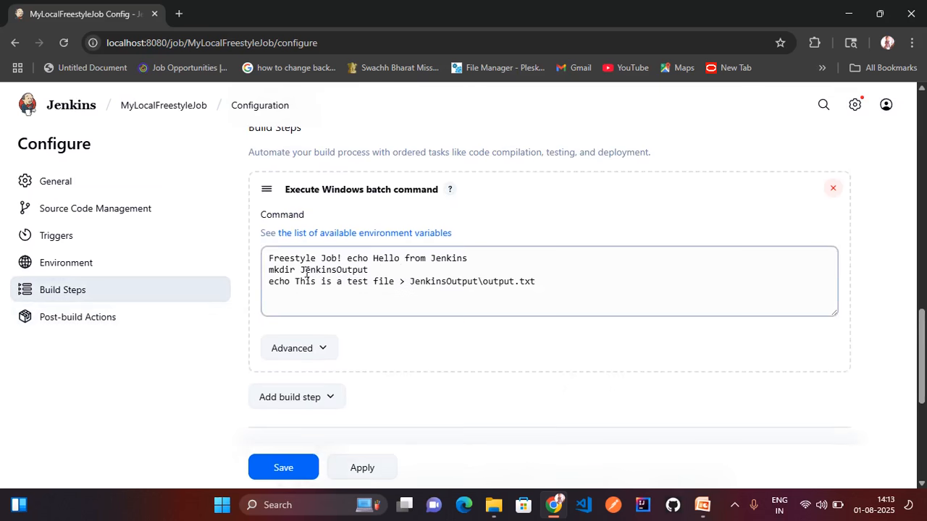
pyautogui.scroll(-5, 426, 355)
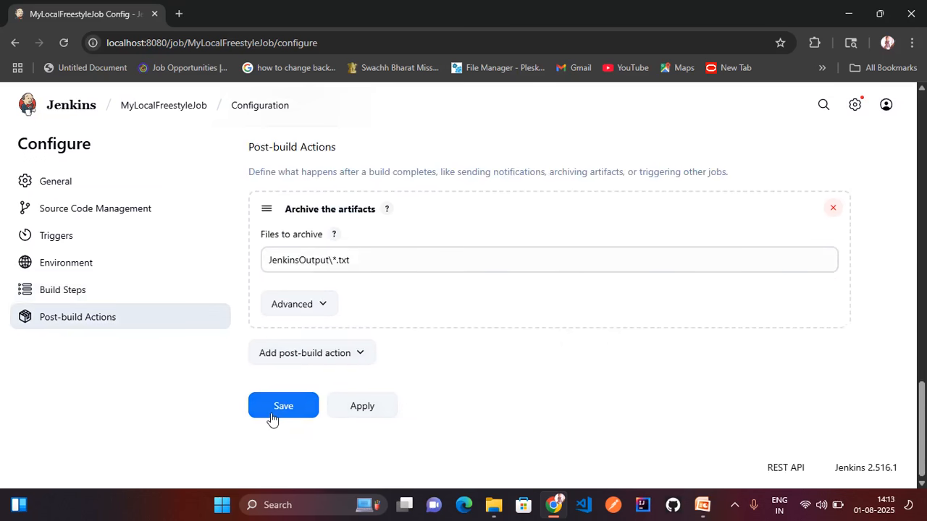
pyautogui.click(271, 414)
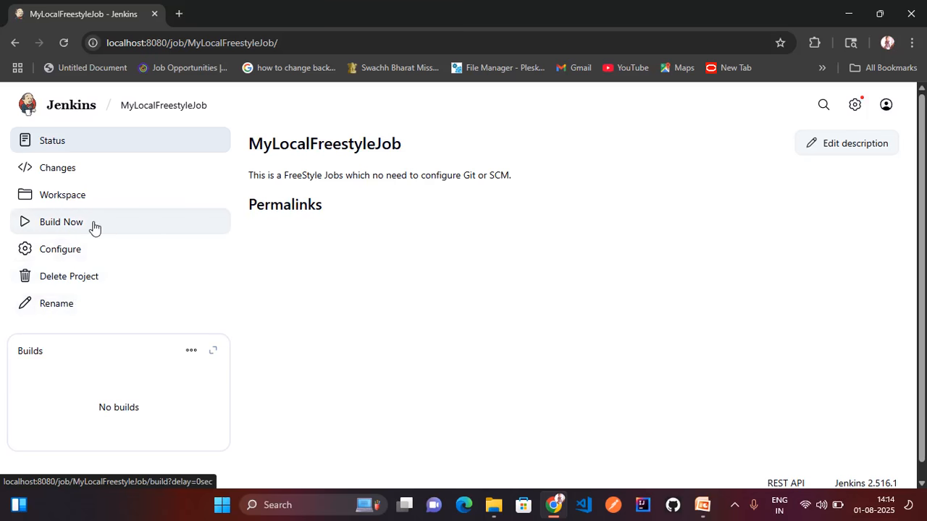
pyautogui.click(24, 225)
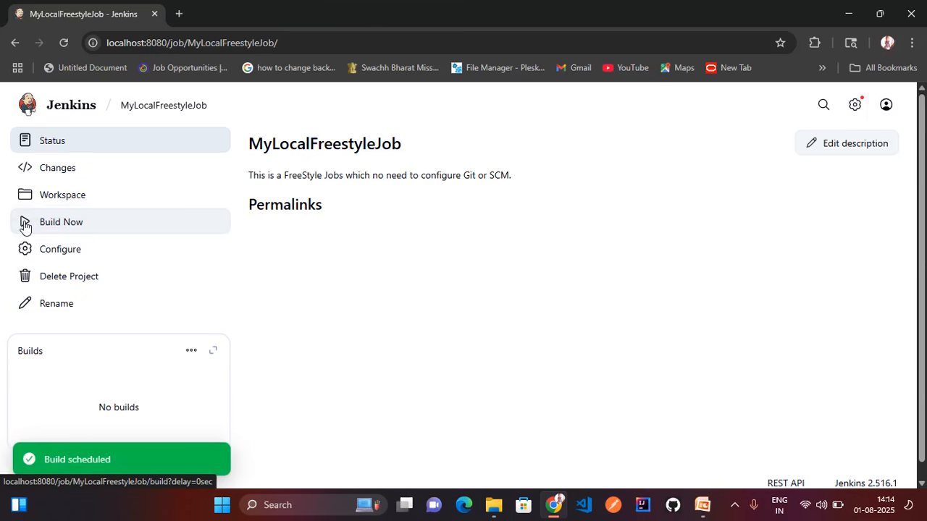
pyautogui.click(66, 44)
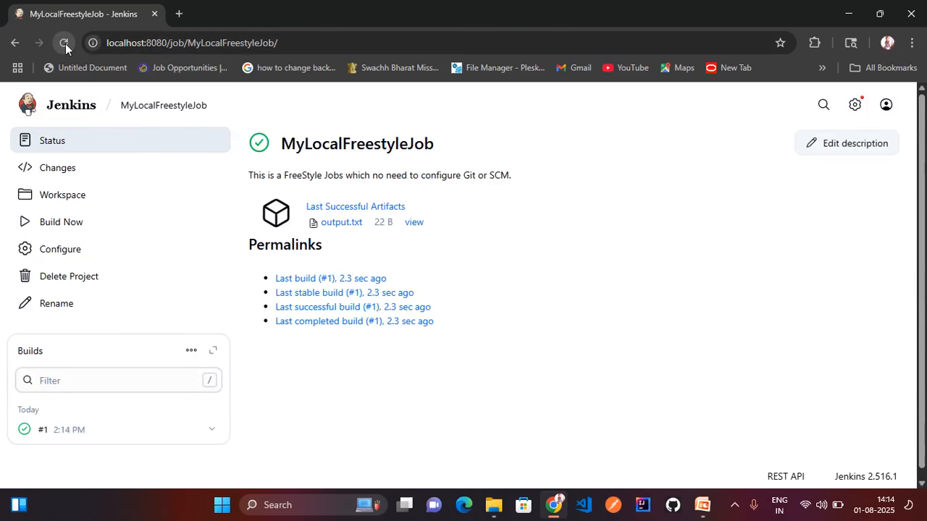
# Open the console output of build #1 and check its finish status
pyautogui.click(69, 435)
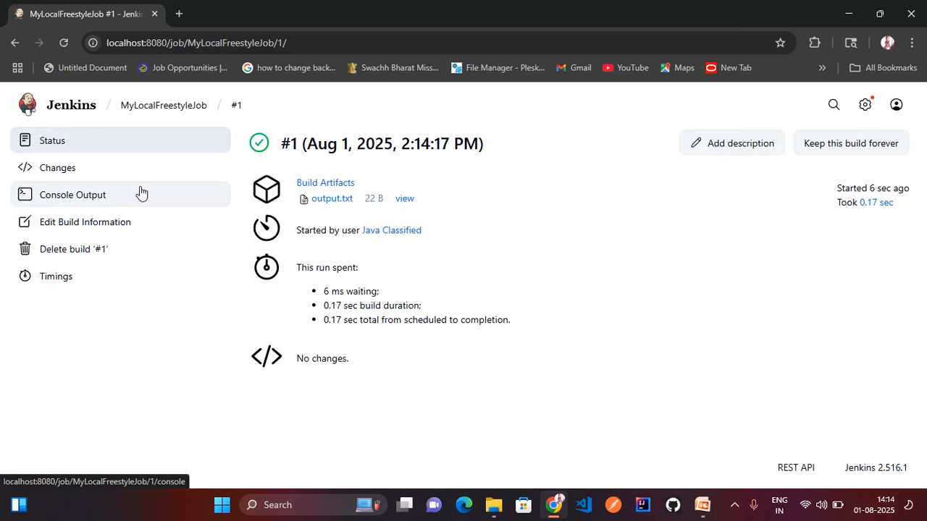
pyautogui.click(78, 197)
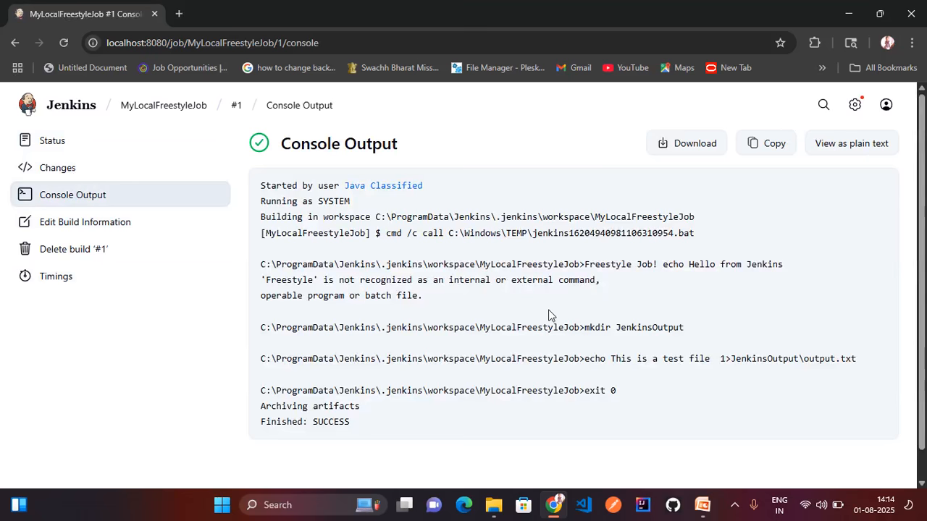
pyautogui.doubleClick(332, 421)
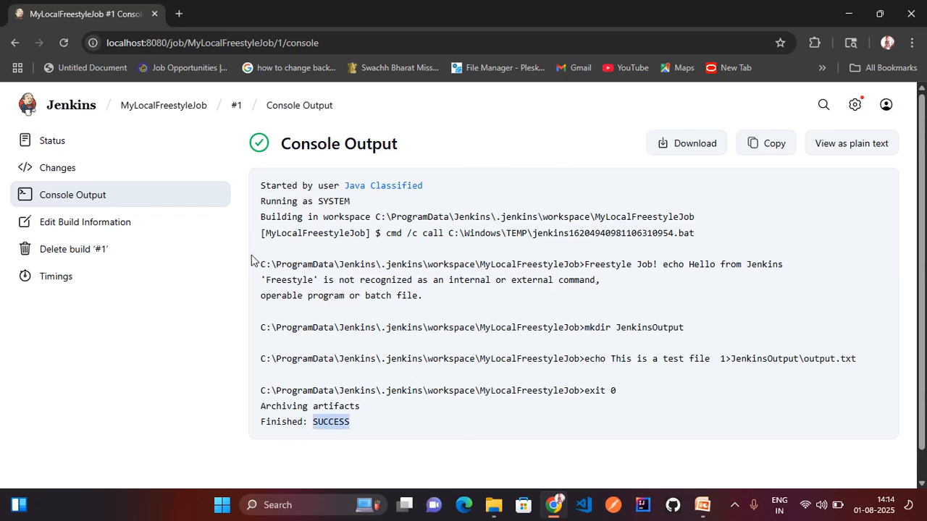
# Edit the job's batch command to create folder JenkinsOutput1 and echo "This is a test file for JenkinsOutput1 folder" into JenkinsOutput1\output.txt
pyautogui.click(164, 108)
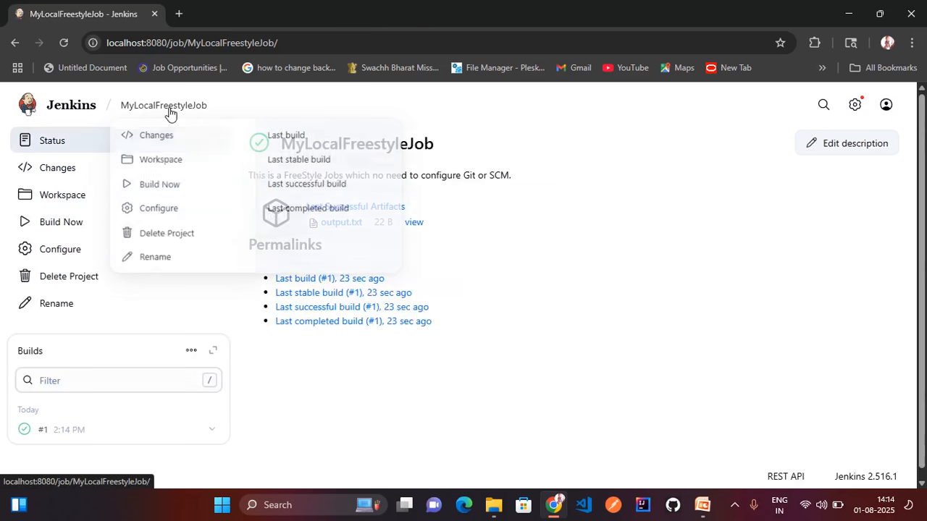
pyautogui.click(51, 254)
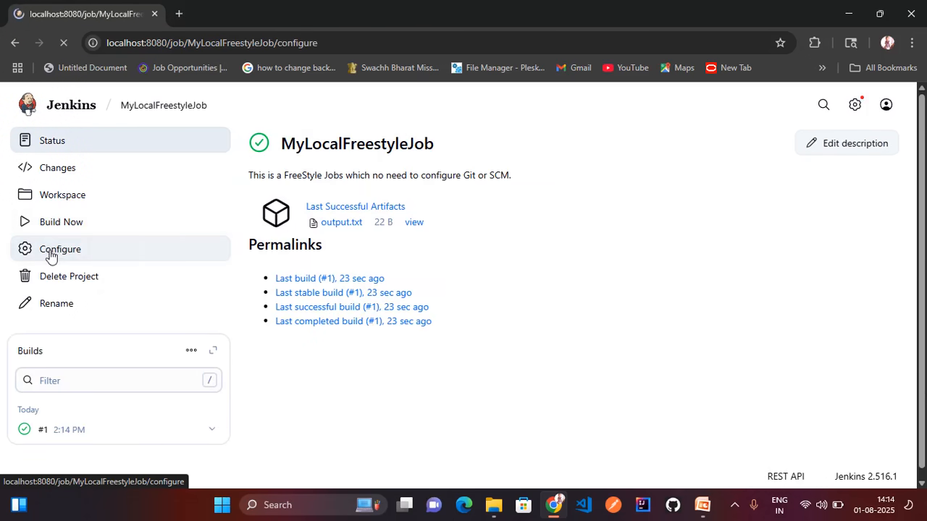
pyautogui.scroll(-10, 506, 367)
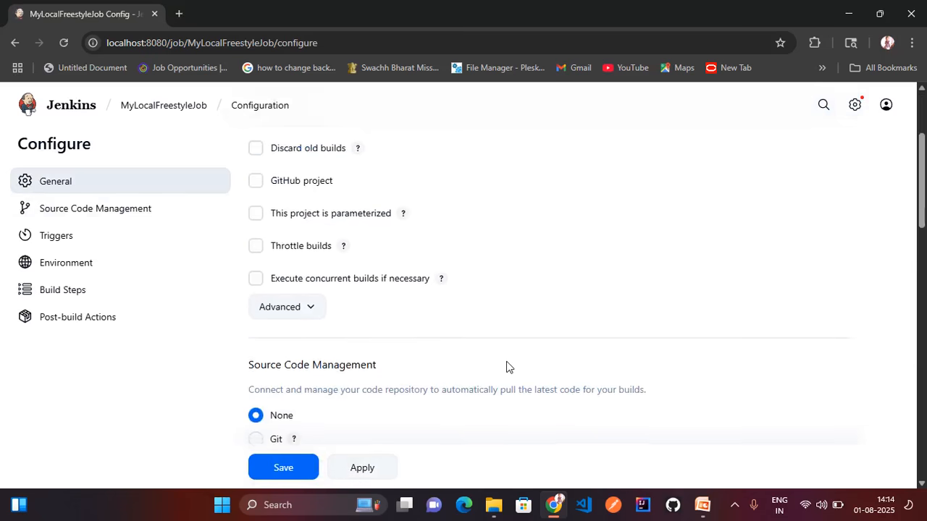
pyautogui.scroll(-4, 507, 333)
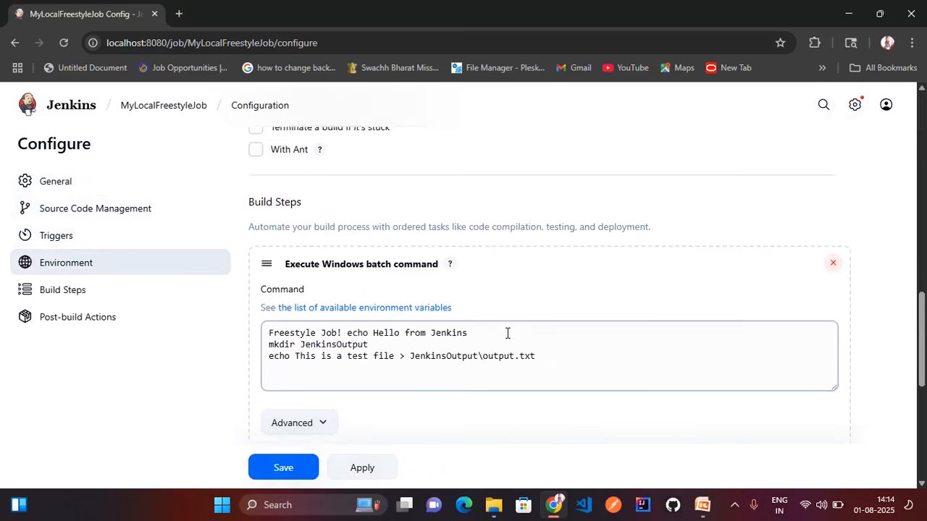
pyautogui.click(370, 257)
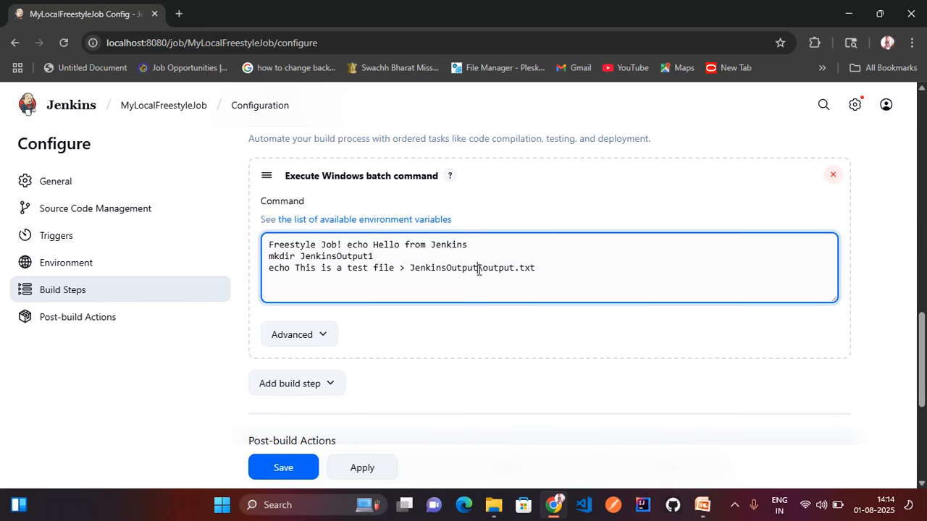
pyautogui.write('1 echo')
pyautogui.write(' This is a test file for ')
pyautogui.write('JenkinsO')
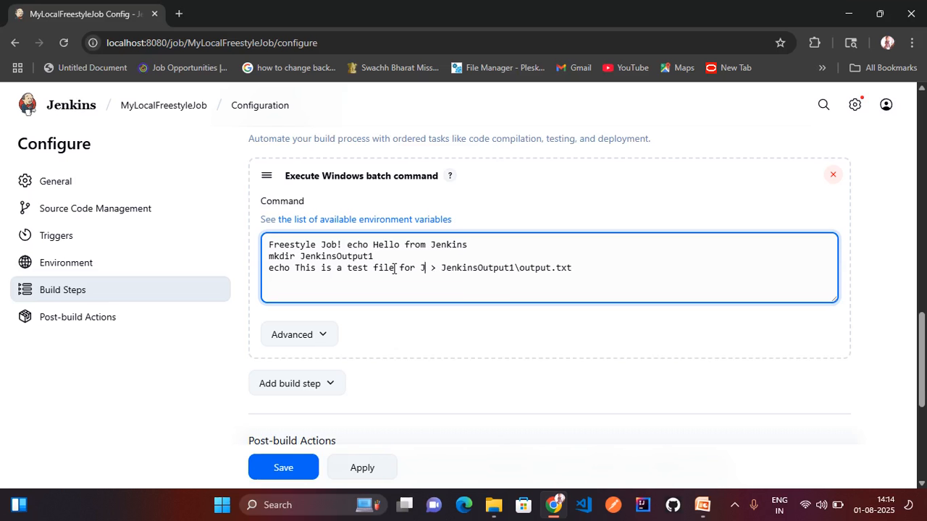
pyautogui.write('utp')
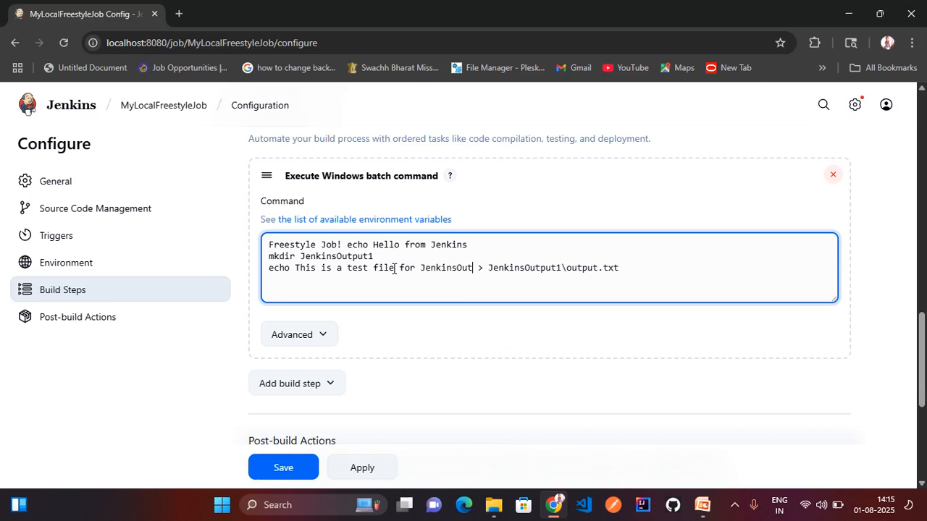
pyautogui.write('ut1 fold')
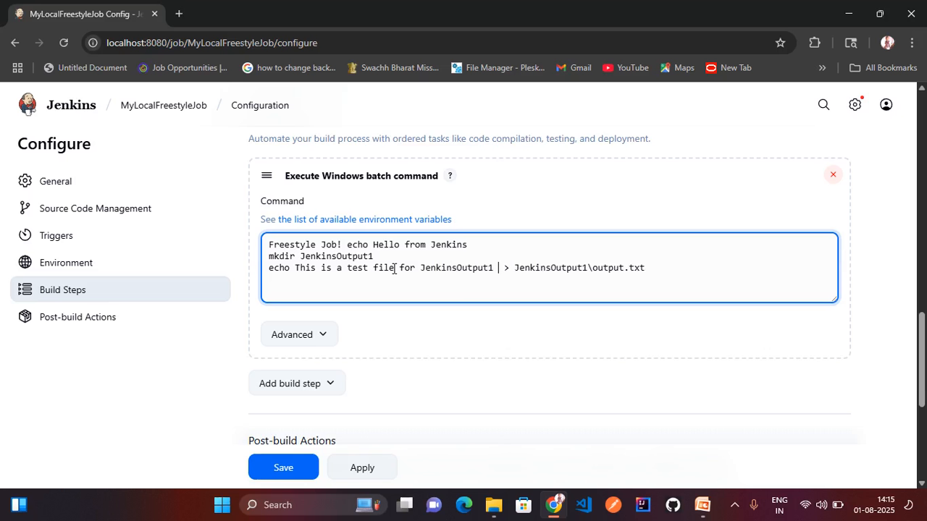
pyautogui.write('er')
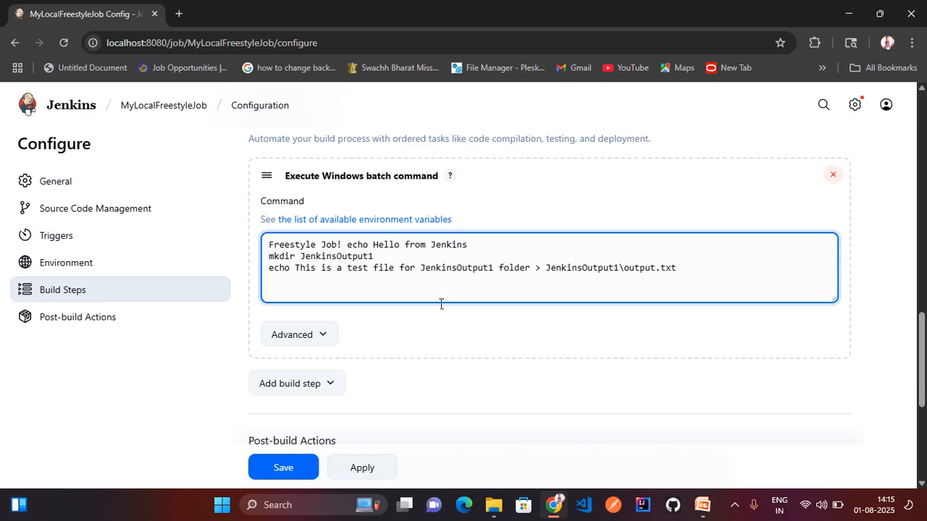
# Set the files to archive to JenkinsOutput2\*.txt and save the job configuration
pyautogui.scroll(-4, 458, 331)
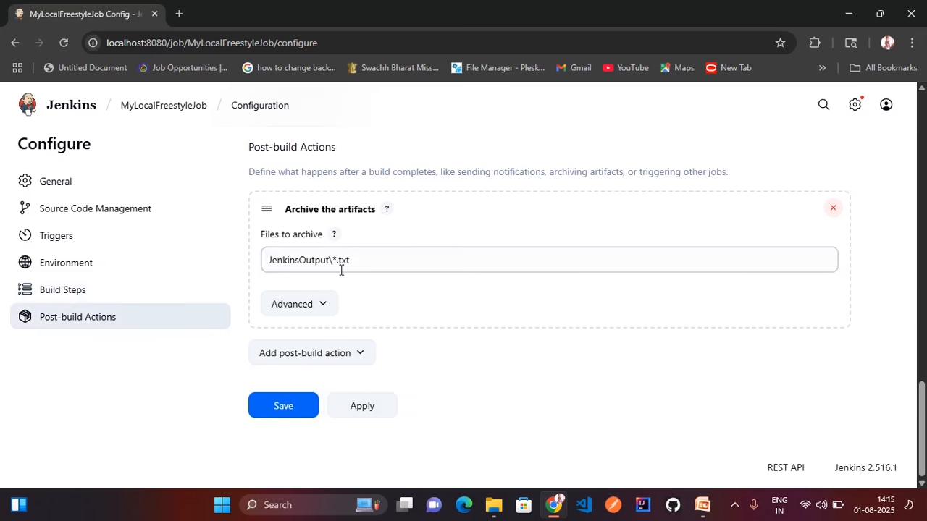
pyautogui.click(330, 262)
pyautogui.write('2')
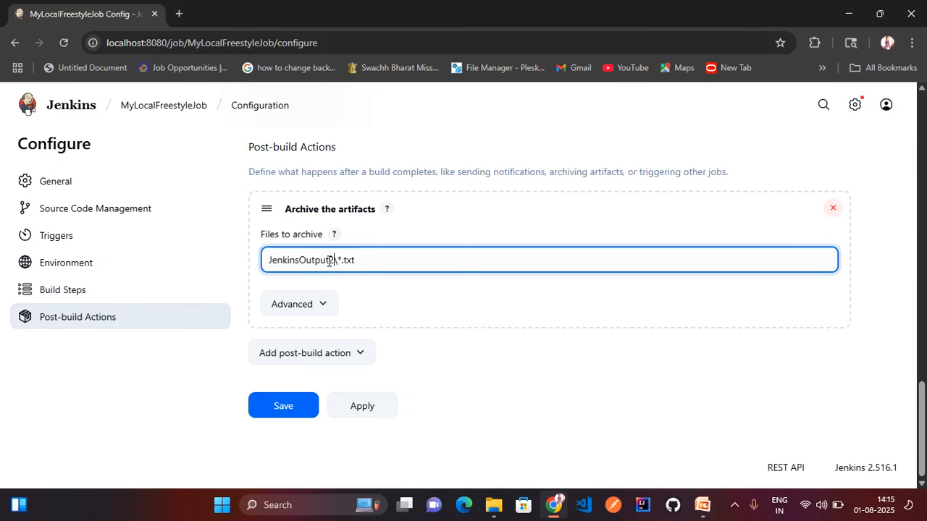
pyautogui.click(269, 432)
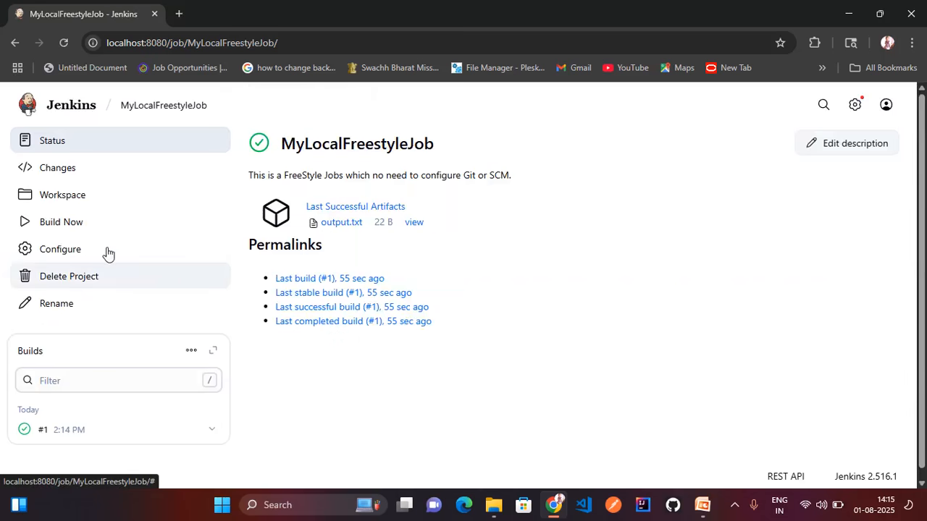
# Run the job again and examine the console output of build #2 down to its finish status
pyautogui.click(26, 225)
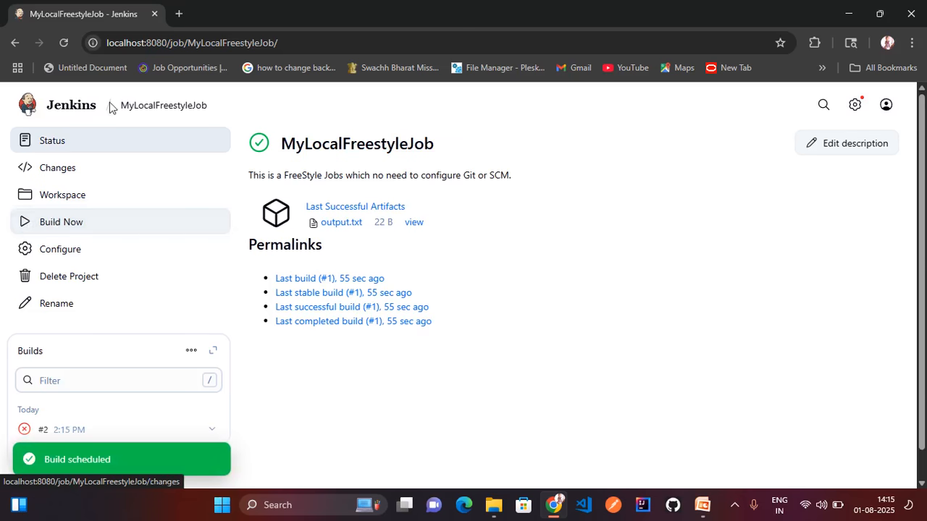
pyautogui.click(70, 43)
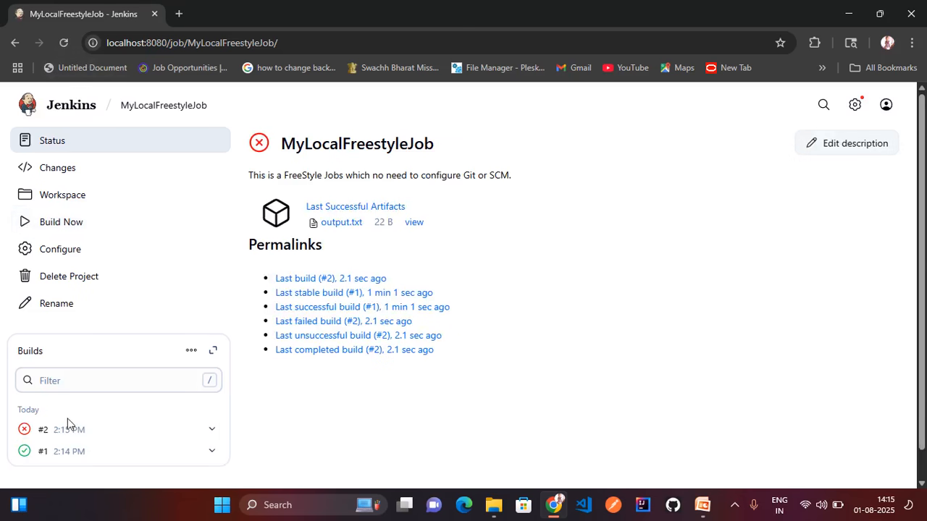
pyautogui.click(61, 432)
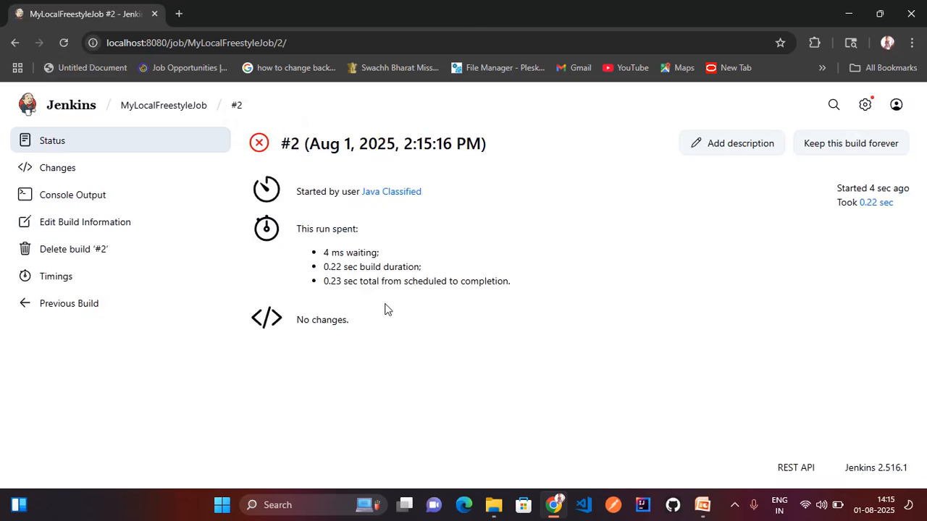
pyautogui.click(43, 195)
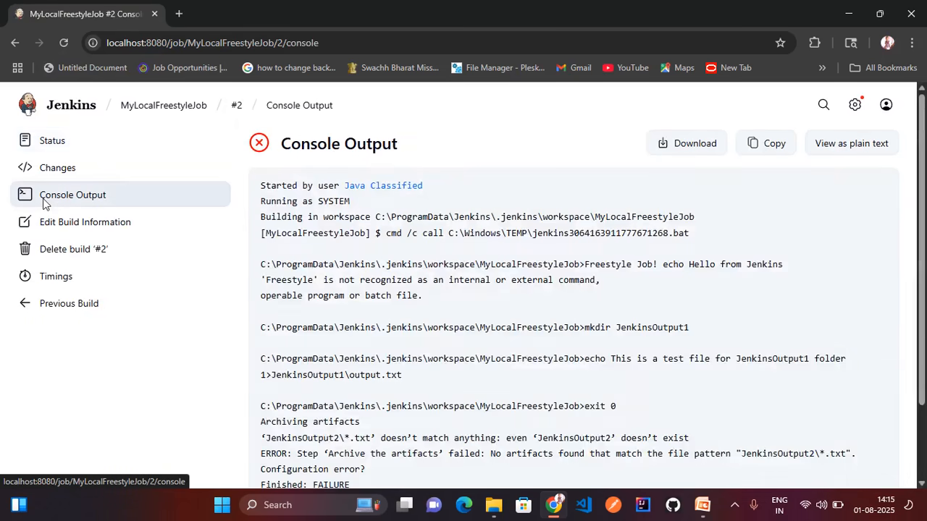
pyautogui.scroll(-2, 461, 406)
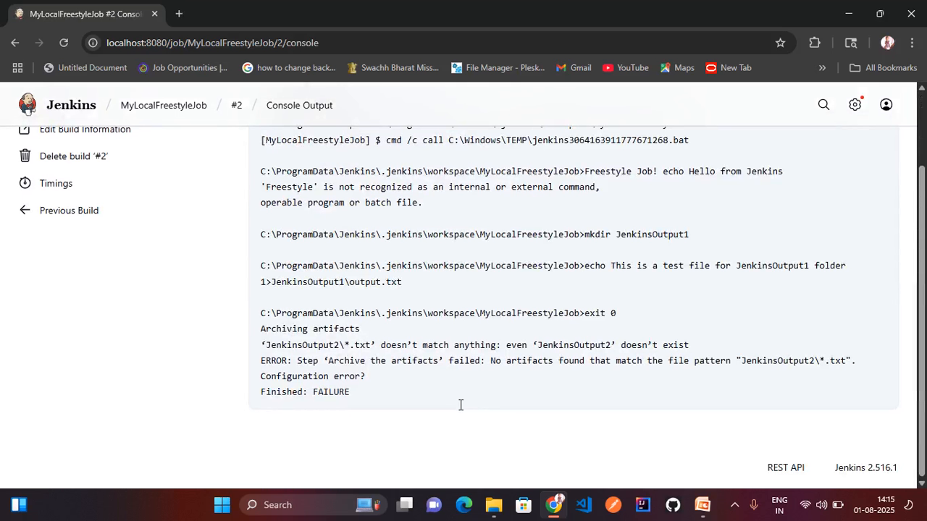
pyautogui.tripleClick(331, 392)
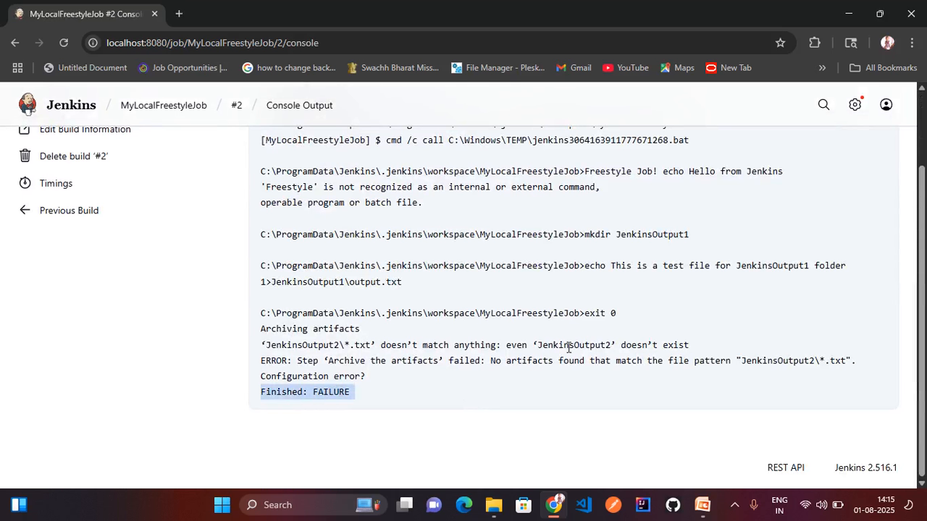
# Examine the artifact archiving message about the JenkinsOutput2\*.txt pattern in build #2's console output
pyautogui.tripleClick(569, 346)
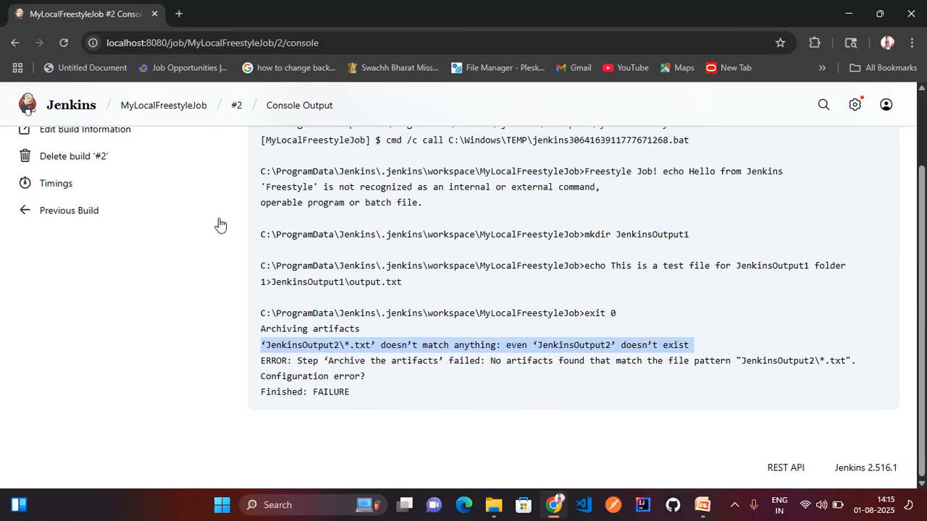
pyautogui.scroll(2, 217, 221)
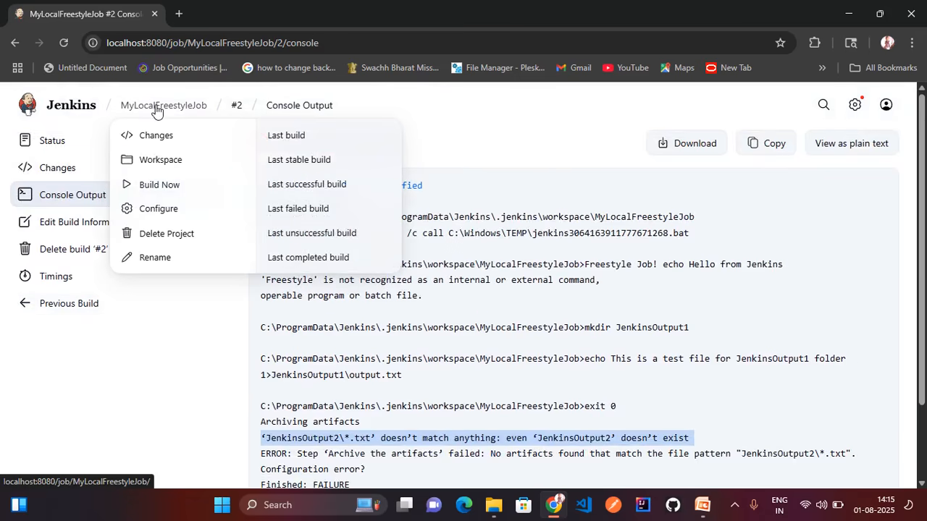
# Change the folder name to JenkinsOutput2 in the mkdir line, echo text and output path of the job's batch command, and save the job
pyautogui.click(155, 105)
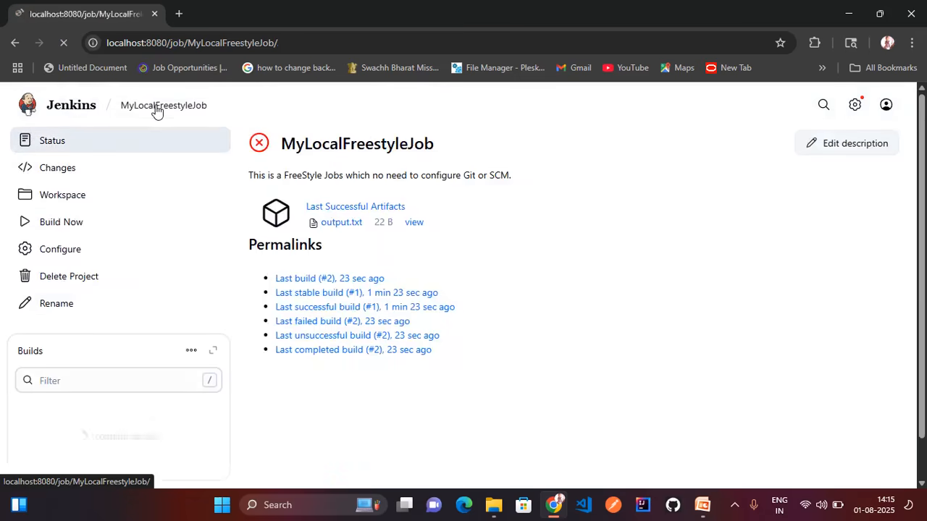
pyautogui.click(47, 250)
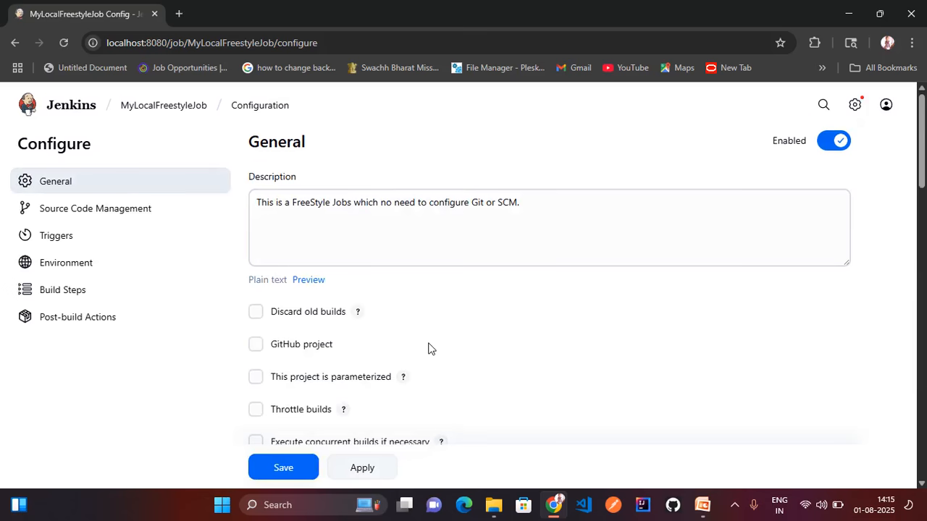
pyautogui.scroll(-10, 427, 333)
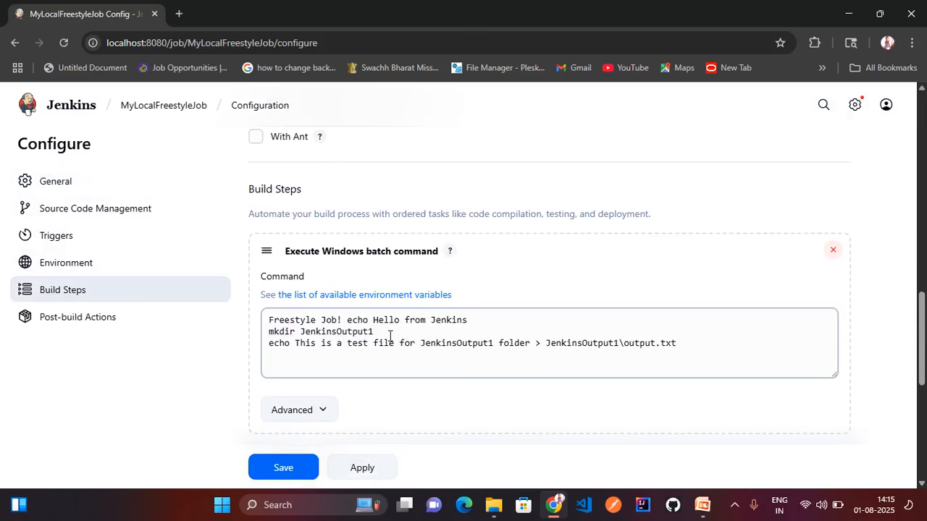
pyautogui.click(384, 332)
pyautogui.press('BackSpace')
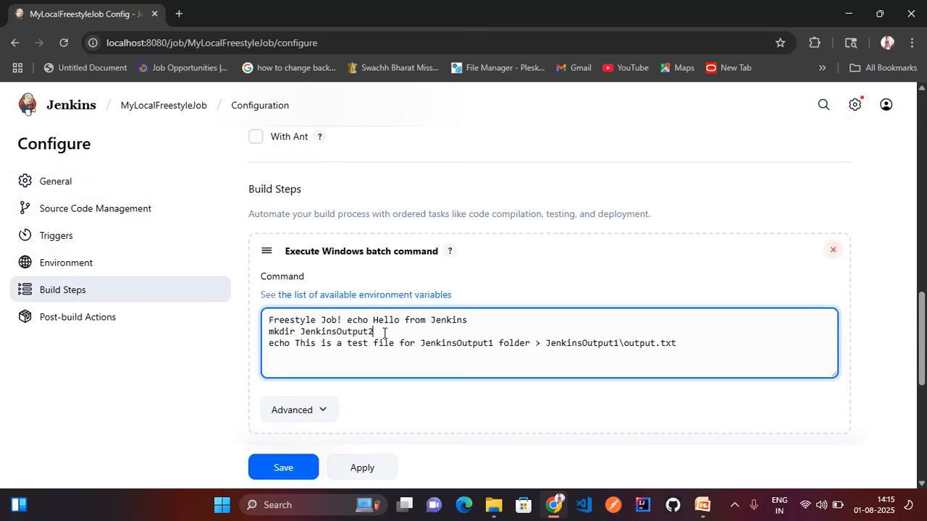
pyautogui.write('2')
pyautogui.click(493, 343)
pyautogui.press('BackSpace')
pyautogui.write('2')
pyautogui.click(618, 343)
pyautogui.press('BackSpace')
pyautogui.write('2')
pyautogui.scroll(-5, 606, 343)
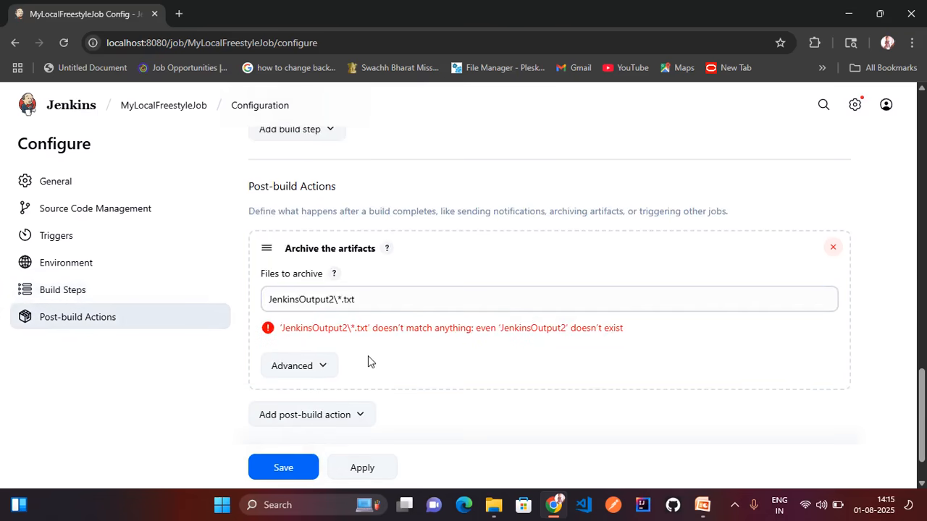
pyautogui.click(283, 468)
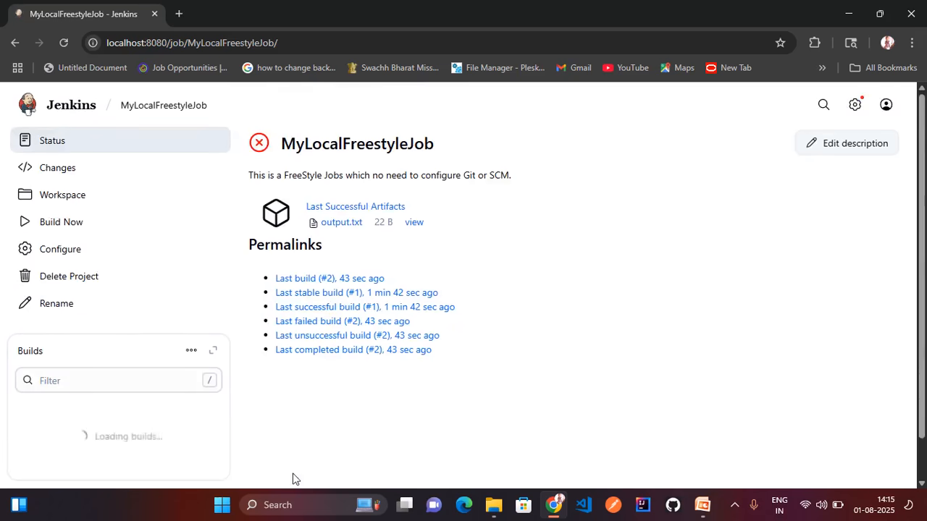
# Run the job again and examine build #3's console output, including its finish status and the mkdir line
pyautogui.click(58, 225)
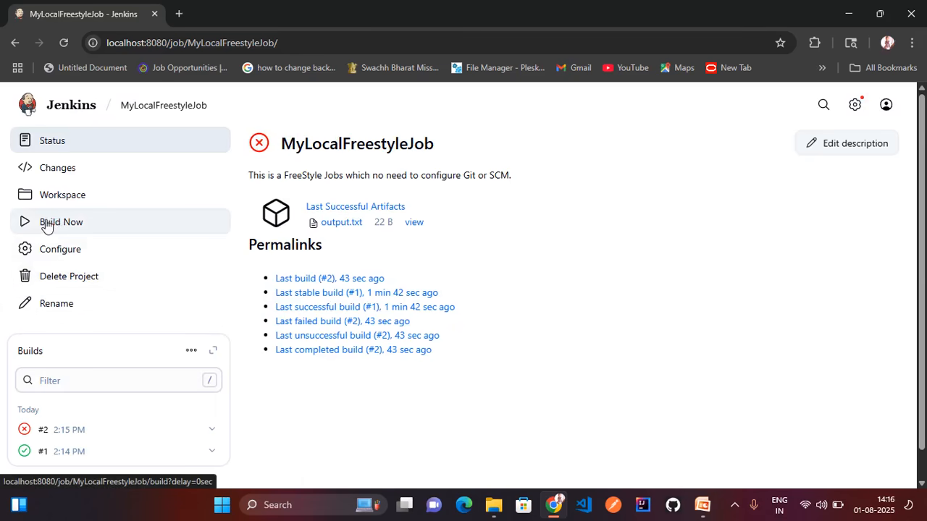
pyautogui.click(62, 43)
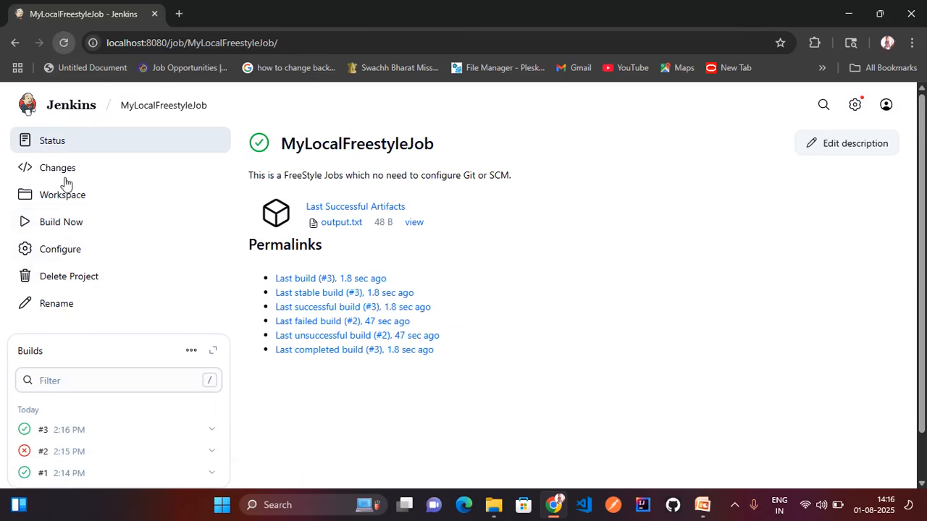
pyautogui.click(88, 436)
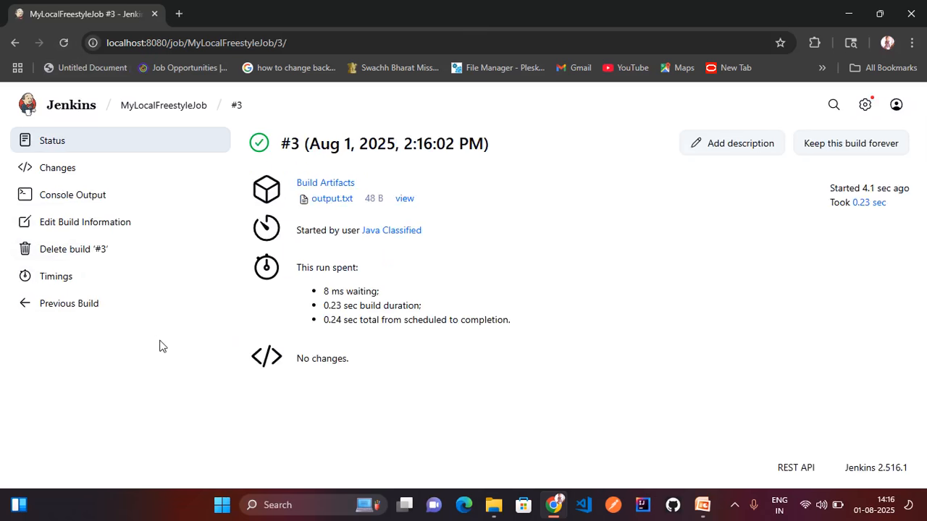
pyautogui.click(58, 193)
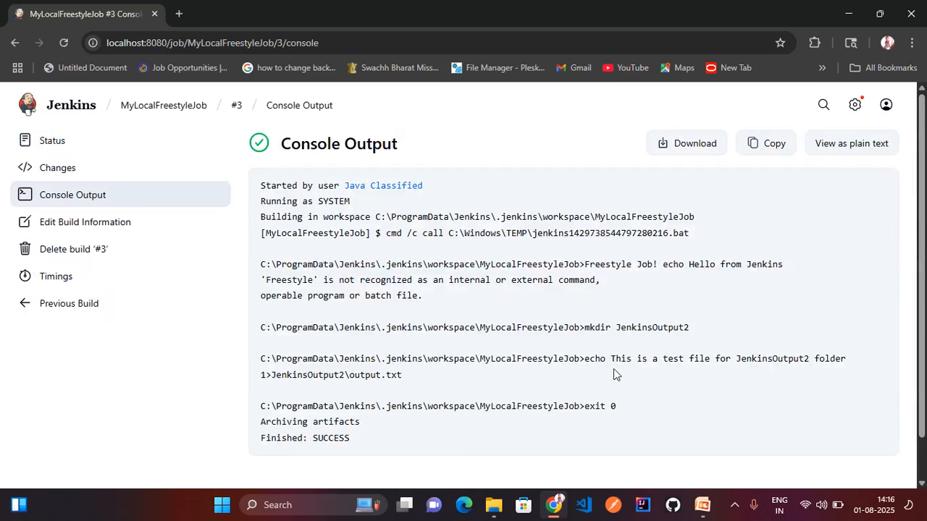
pyautogui.doubleClick(346, 438)
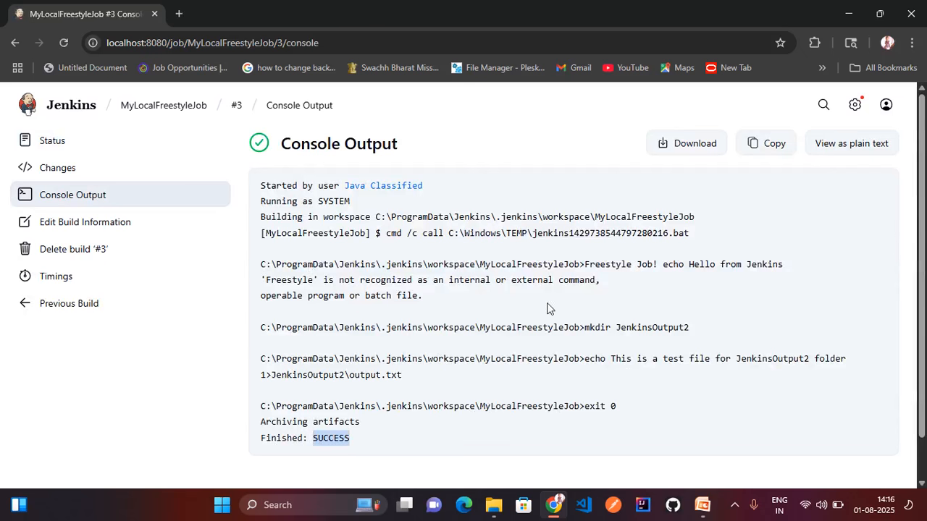
pyautogui.moveTo(698, 328); pyautogui.dragTo(342, 330)
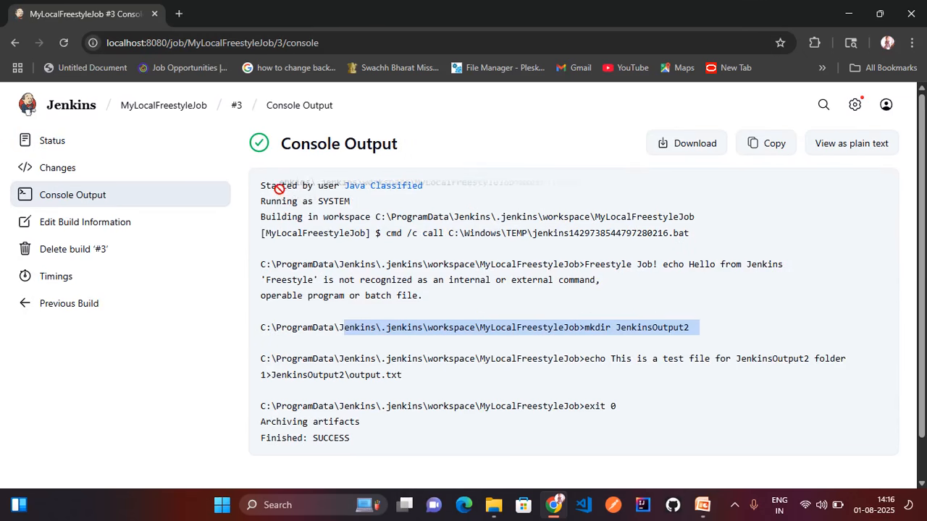
# Reopen the job's configuration and enable the Build periodically trigger with the schedule * * * * *
pyautogui.click(10, 42)
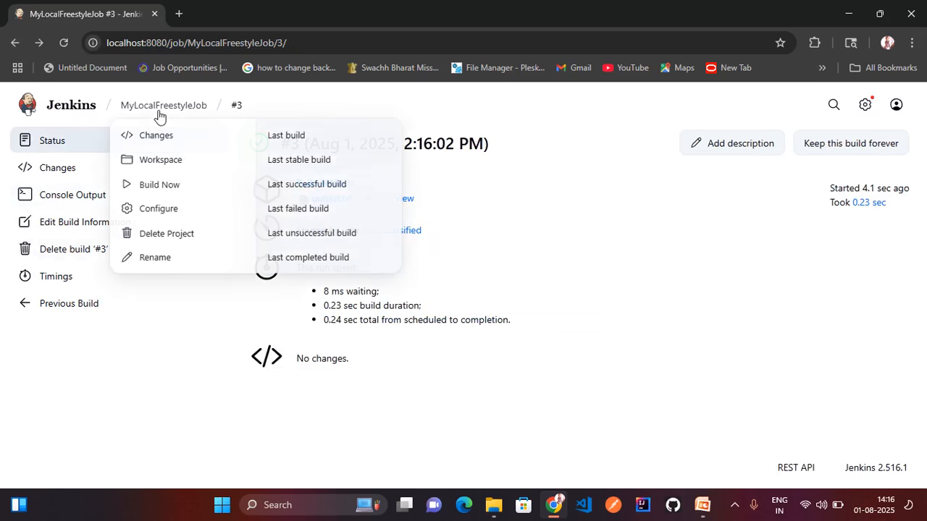
pyautogui.click(145, 105)
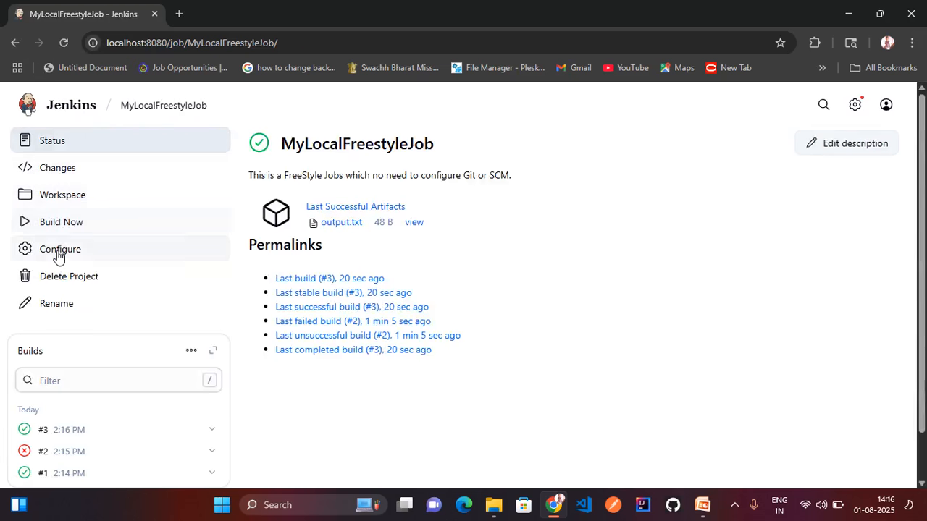
pyautogui.click(81, 258)
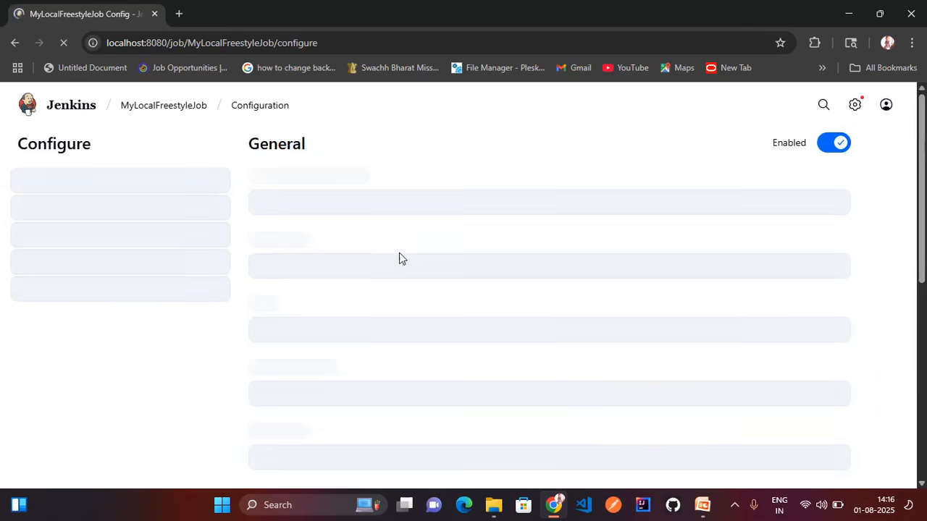
pyautogui.scroll(-12, 422, 350)
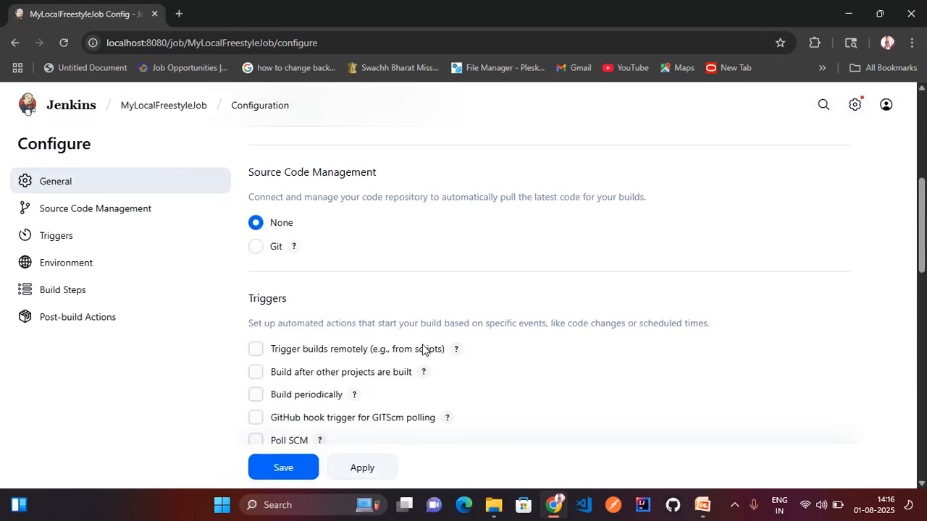
pyautogui.scroll(-3, 417, 319)
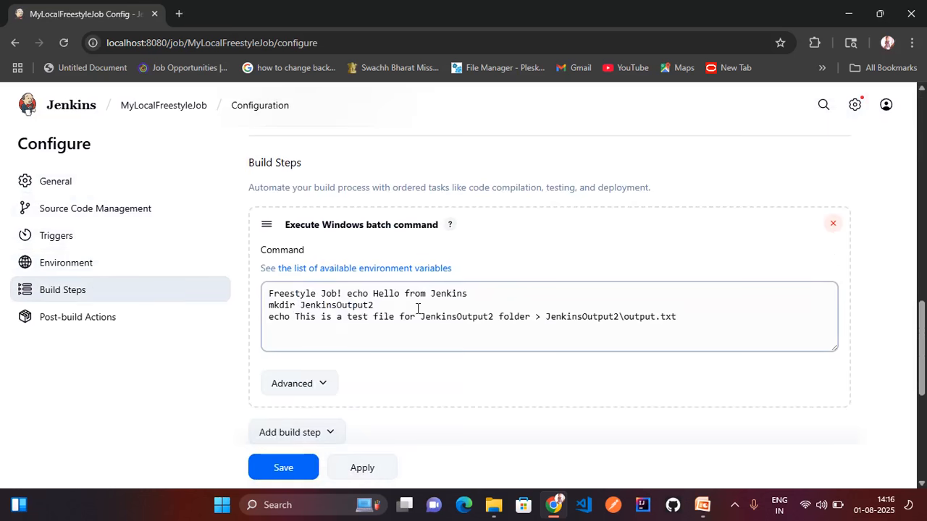
pyautogui.scroll(3, 413, 265)
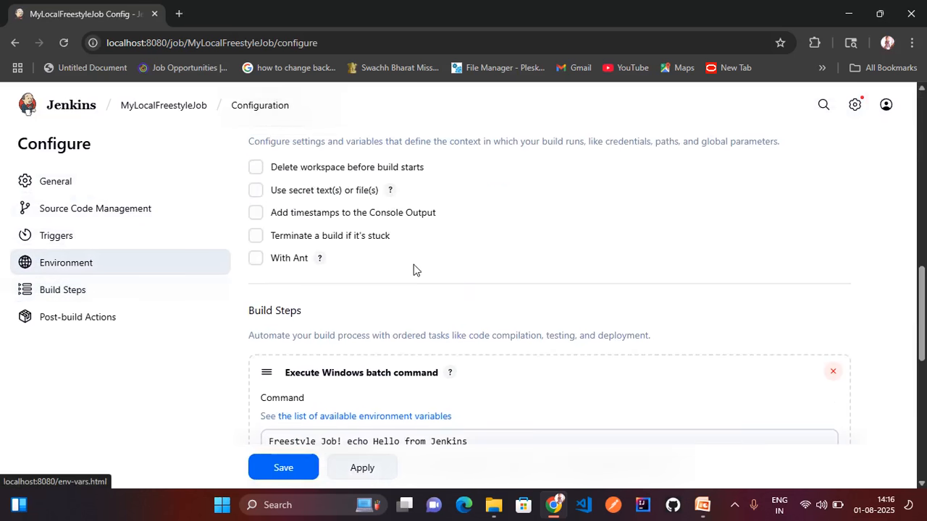
pyautogui.scroll(3, 413, 266)
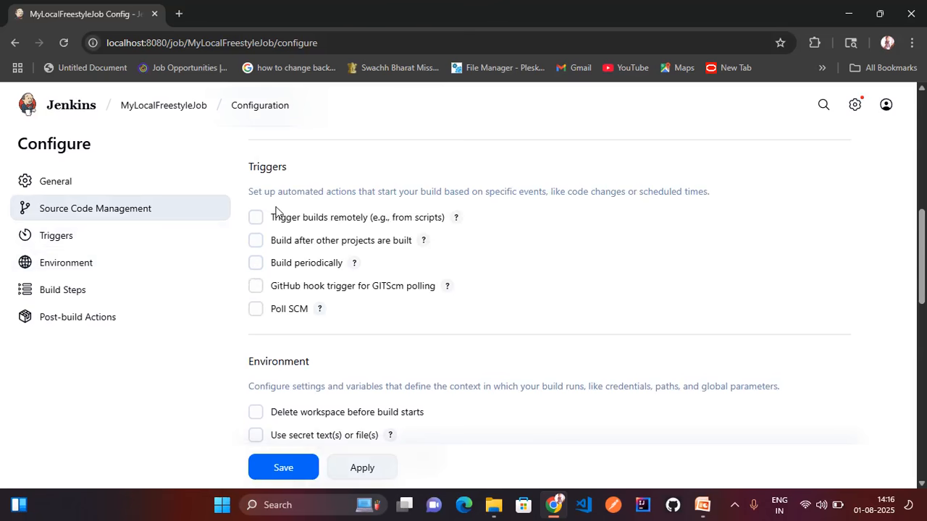
pyautogui.click(256, 265)
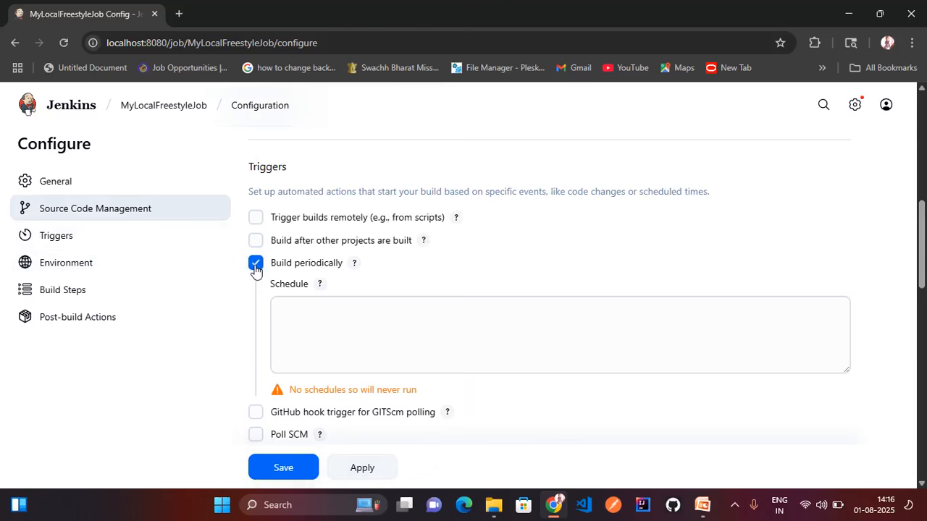
pyautogui.click(321, 343)
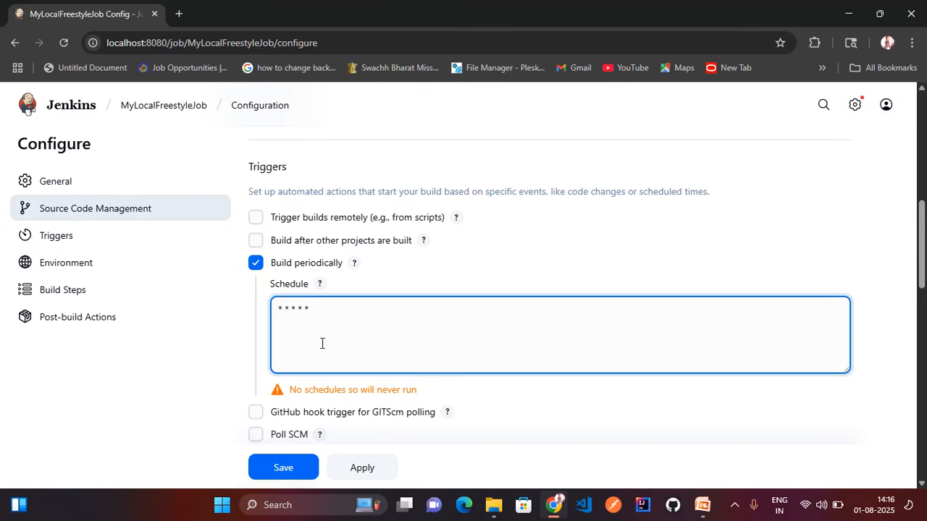
pyautogui.click(529, 407)
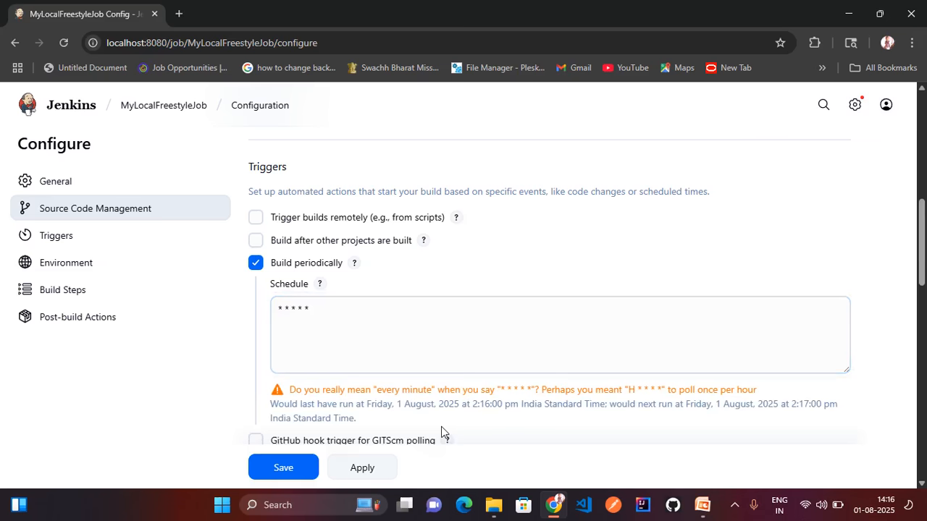
# Change the folder name to JenkinsOutput3 in the mkdir line, echo text and output path of the batch command
pyautogui.scroll(-3, 441, 420)
pyautogui.scroll(-5, 442, 409)
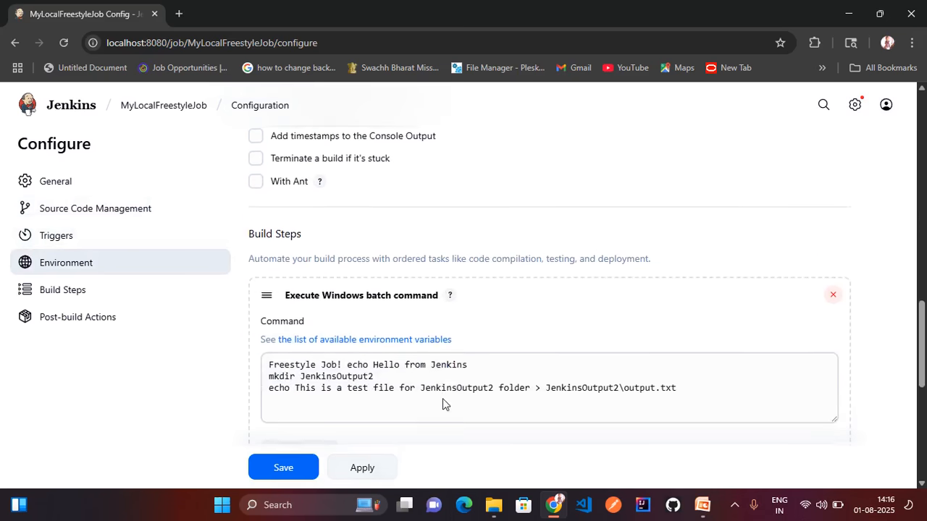
pyautogui.click(378, 254)
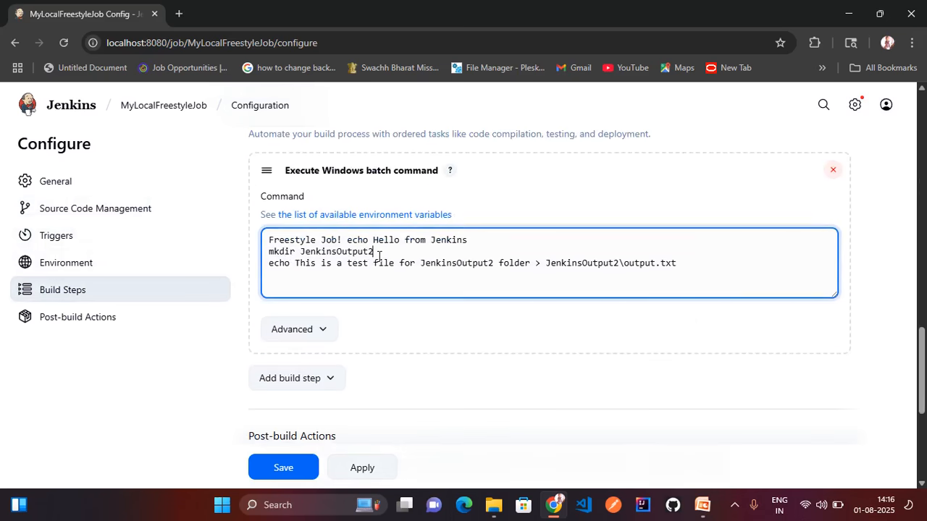
pyautogui.press('BackSpace')
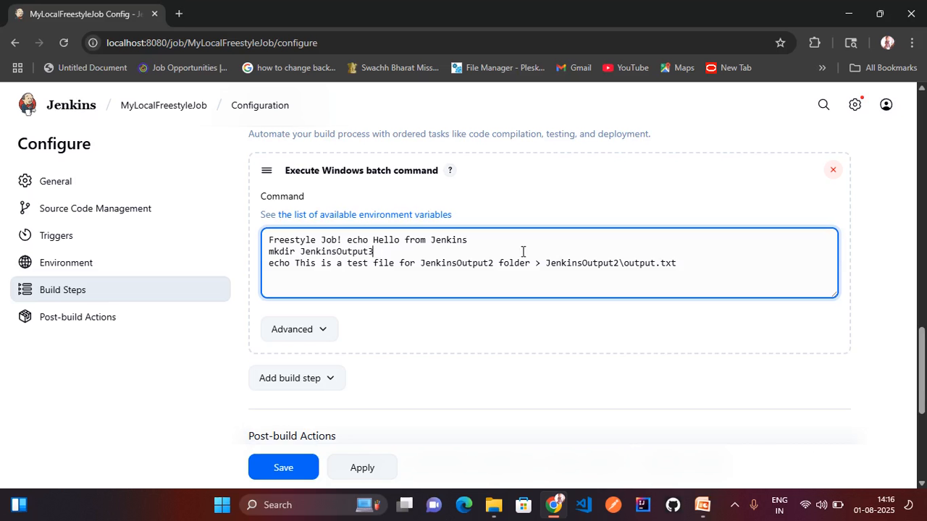
pyautogui.click(618, 265)
pyautogui.press('BackSpace')
pyautogui.write('3')
pyautogui.press('BackSpace')
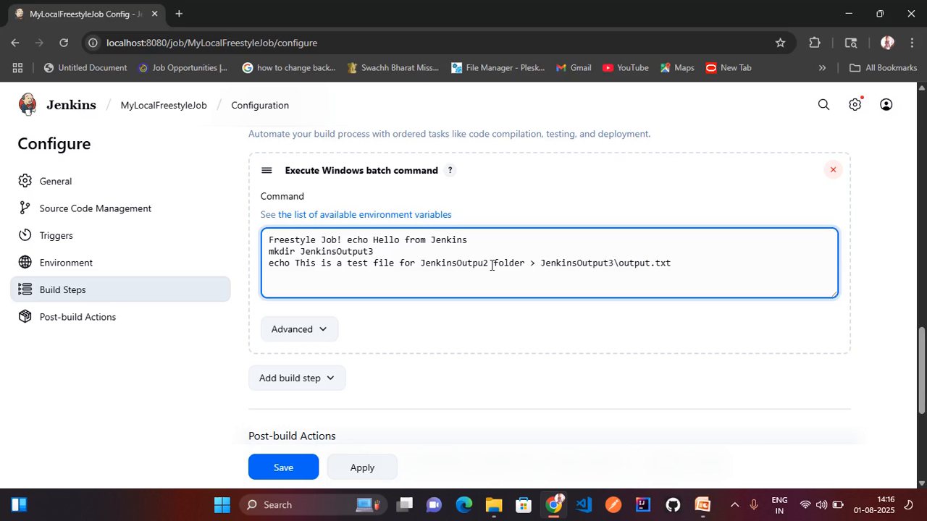
pyautogui.write('3')
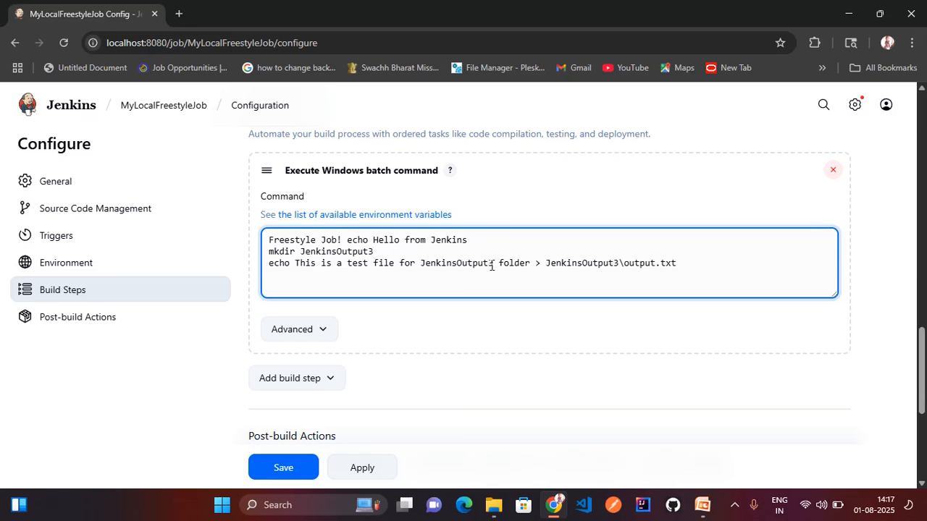
# Set the files to archive to JenkinsOutput3\*.txt and save the job configuration
pyautogui.click(500, 377)
pyautogui.scroll(-4, 500, 368)
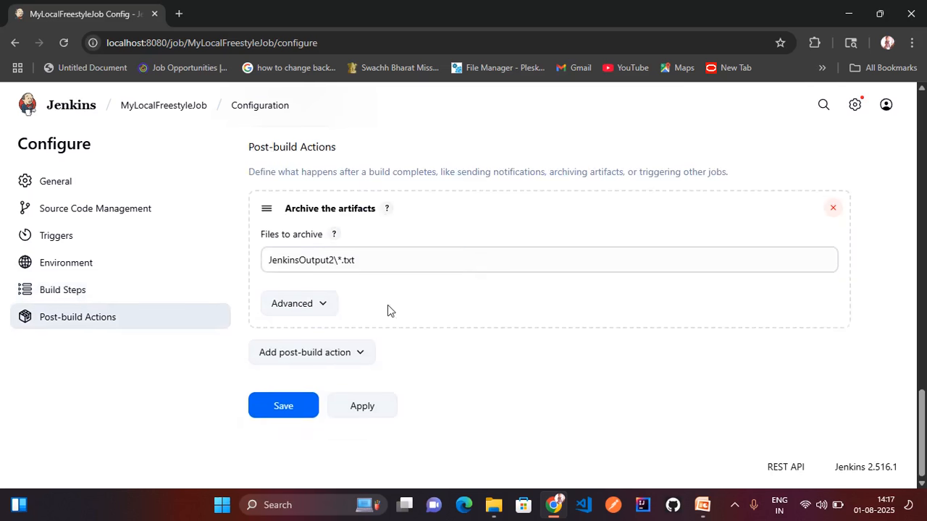
pyautogui.click(334, 260)
pyautogui.press('BackSpace')
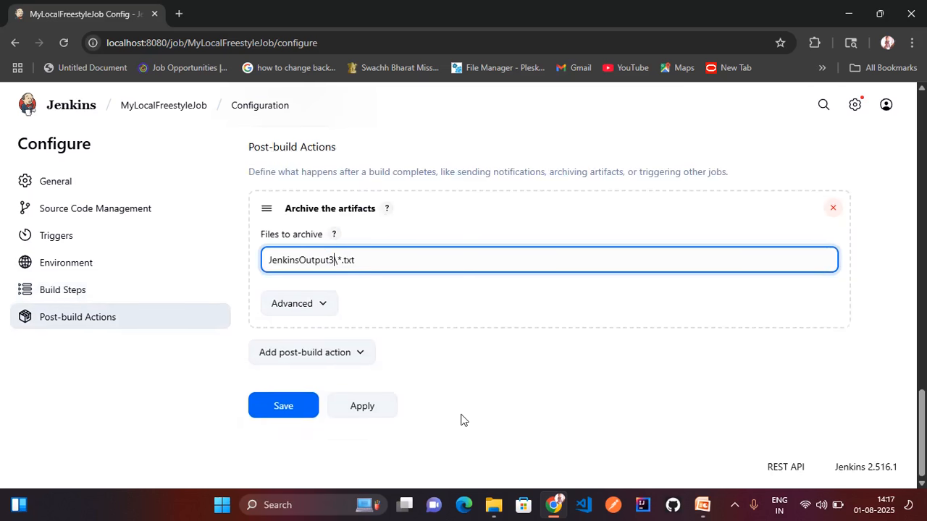
pyautogui.write('3')
pyautogui.click(310, 408)
pyautogui.click(299, 427)
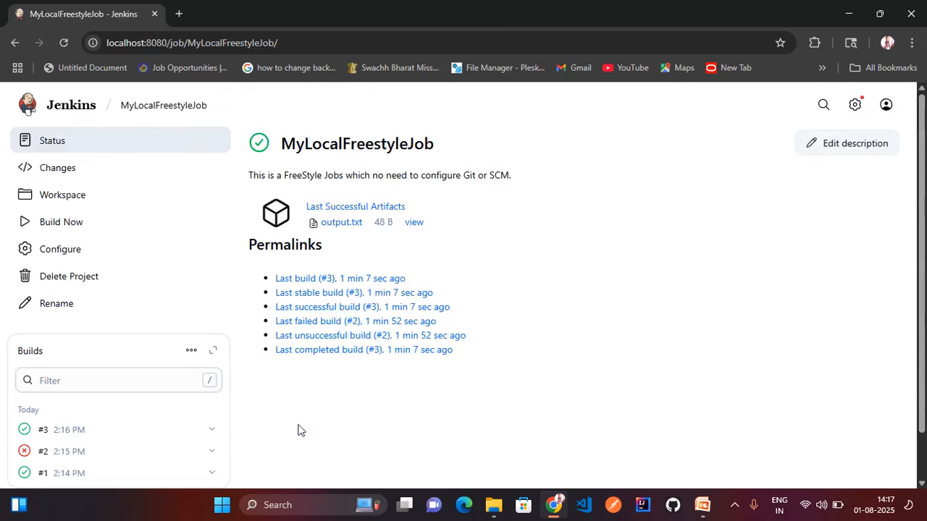
# Reload the job page to check the build list for a scheduled run
pyautogui.click(64, 43)
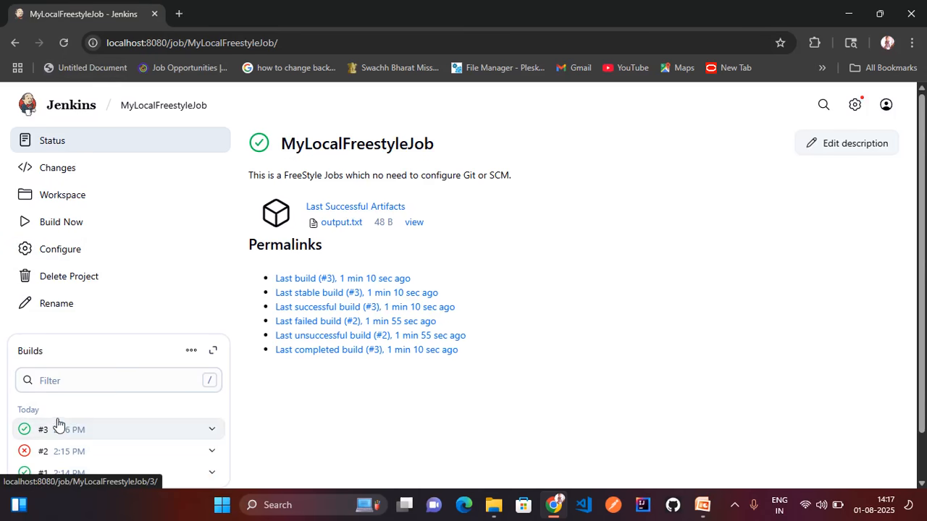
pyautogui.click(64, 42)
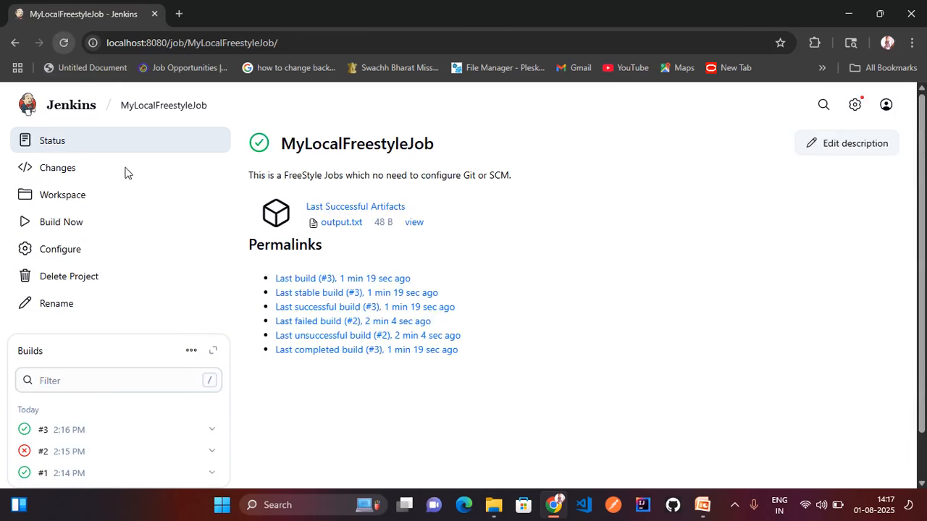
# Switch to the PowerPoint presentation and view the "Step 5 – Post-build Actions" slide
pyautogui.click(709, 511)
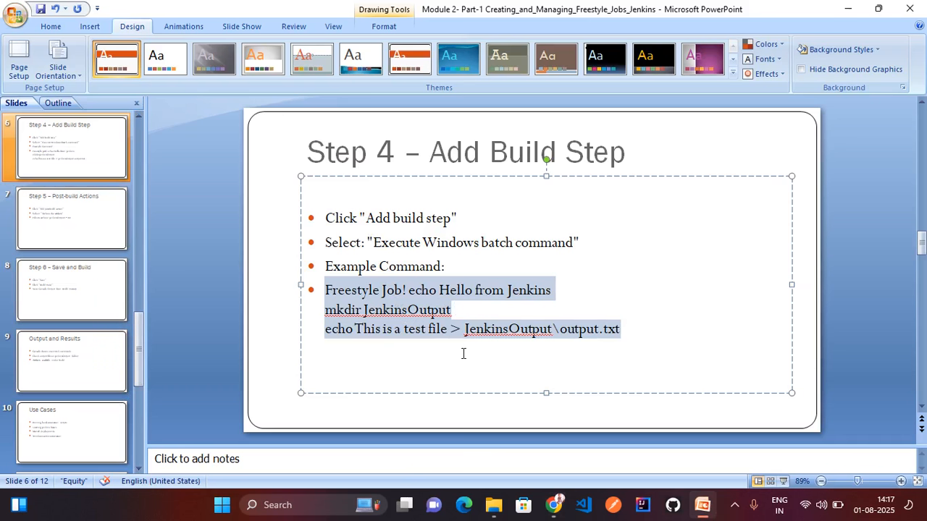
pyautogui.click(70, 210)
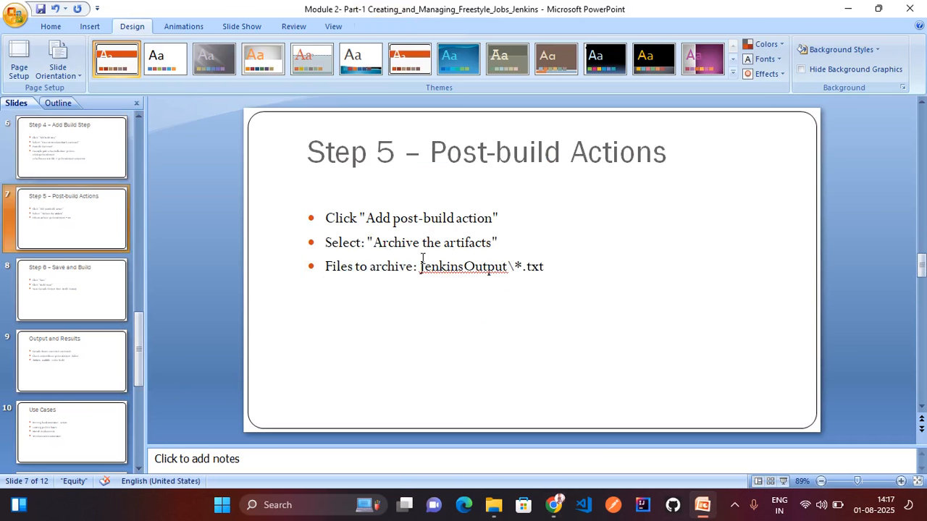